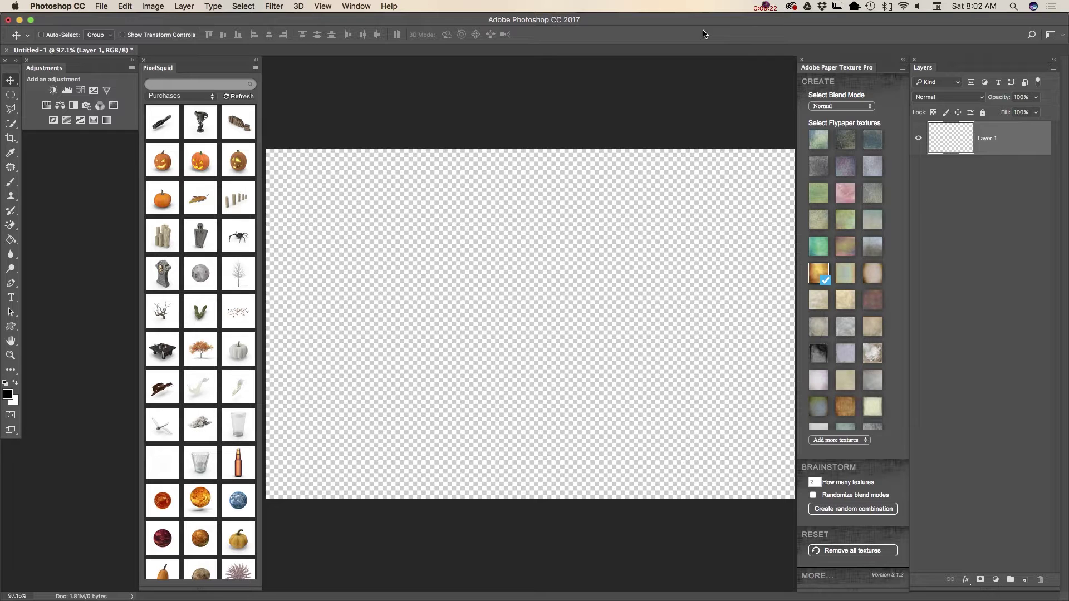
- Apply the Colosseum_Sienna paper texture to the canvas and zoom out to see all of it
{"action": "left_click", "coordinate": [872, 278]}
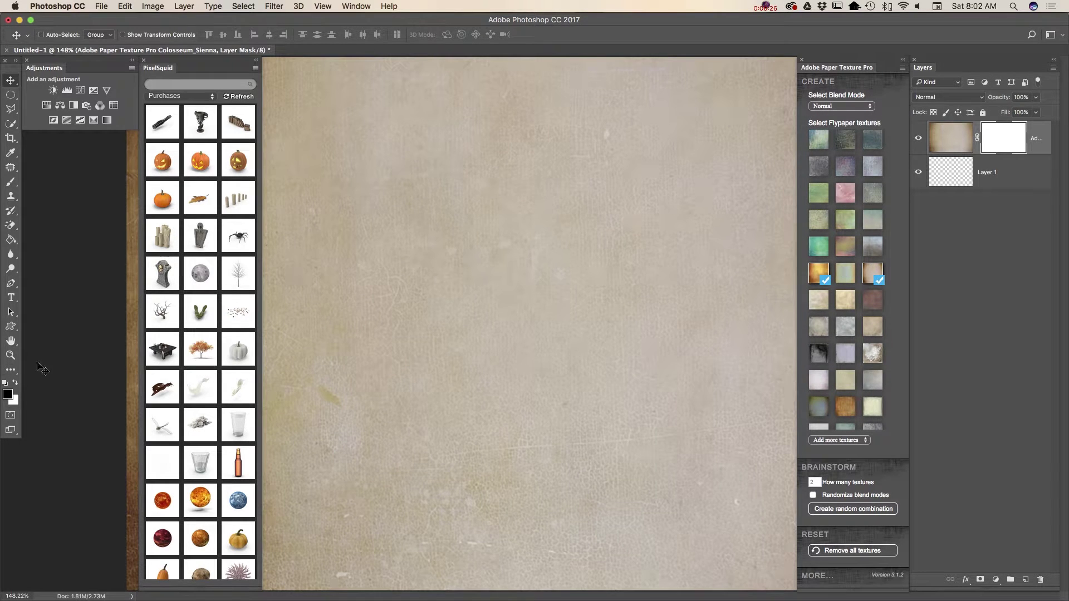
{"action": "left_click", "coordinate": [11, 355]}
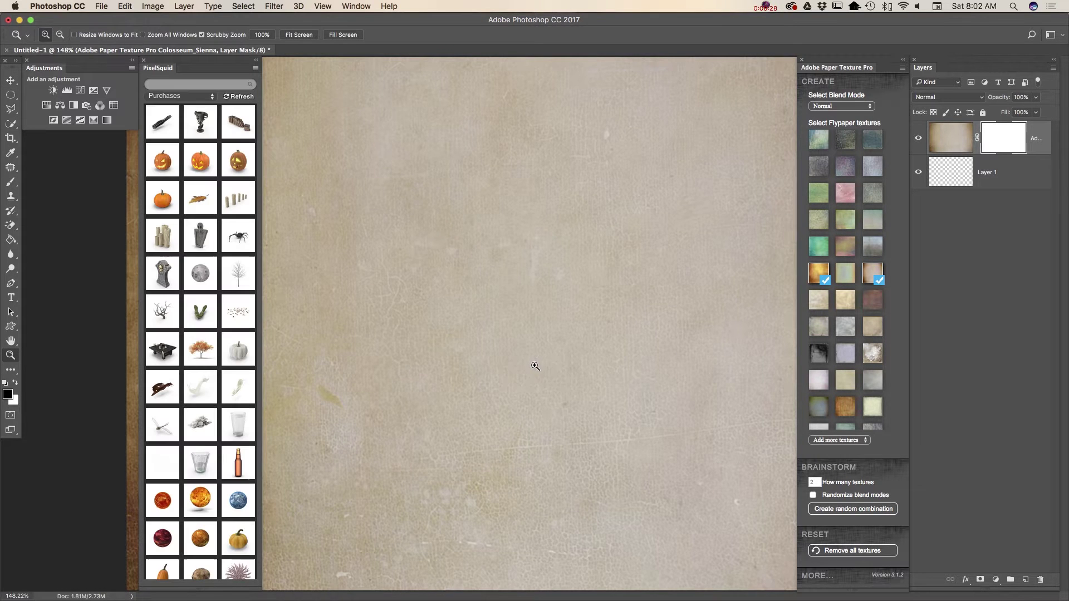
{"action": "left_click_drag", "start_coordinate": [534, 364], "coordinate": [508, 351]}
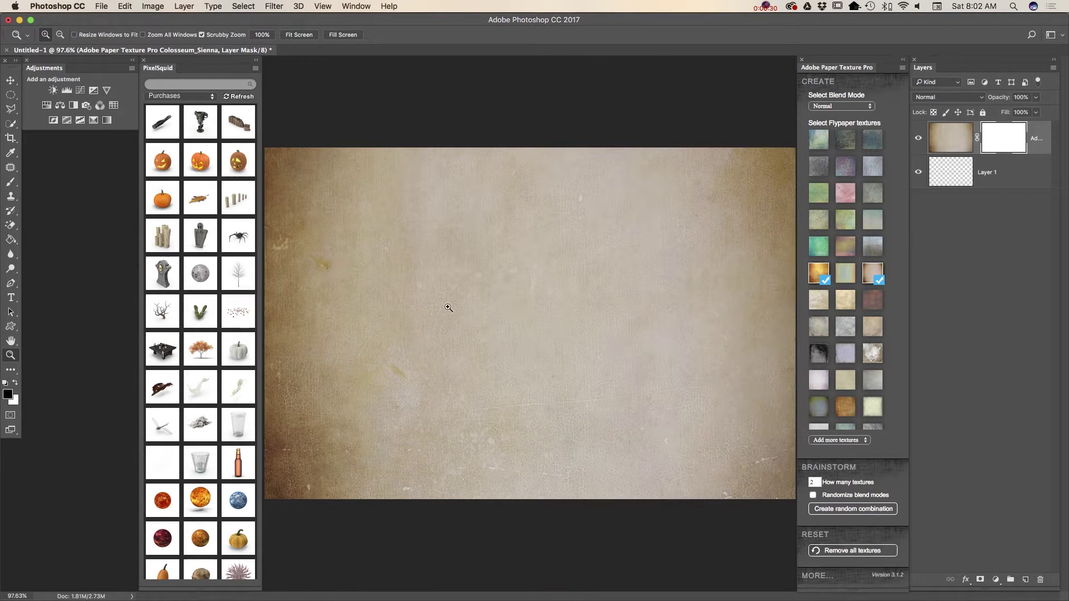
{"action": "left_click", "coordinate": [11, 80]}
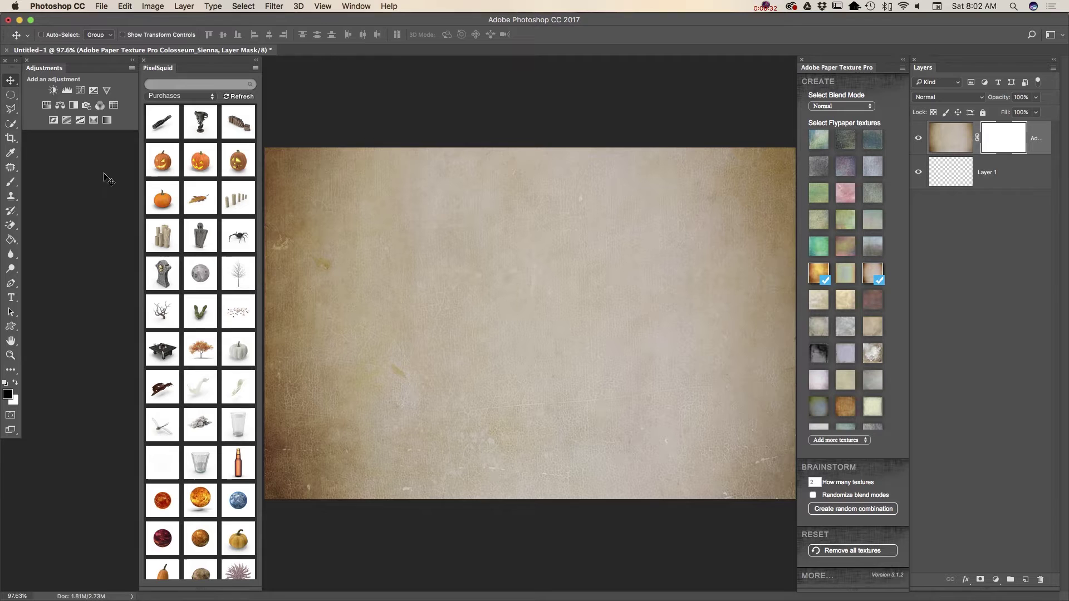
- Add the orange PixelSquid pumpkin at high resolution, rotated to a lower viewing angle
{"action": "left_click", "coordinate": [163, 203]}
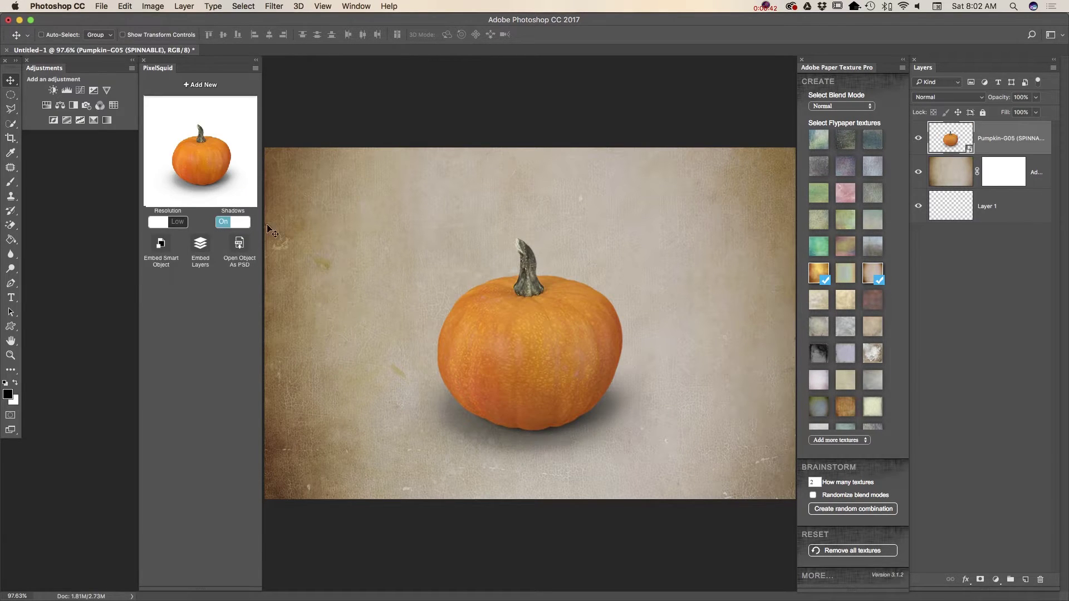
{"action": "left_click", "coordinate": [181, 222]}
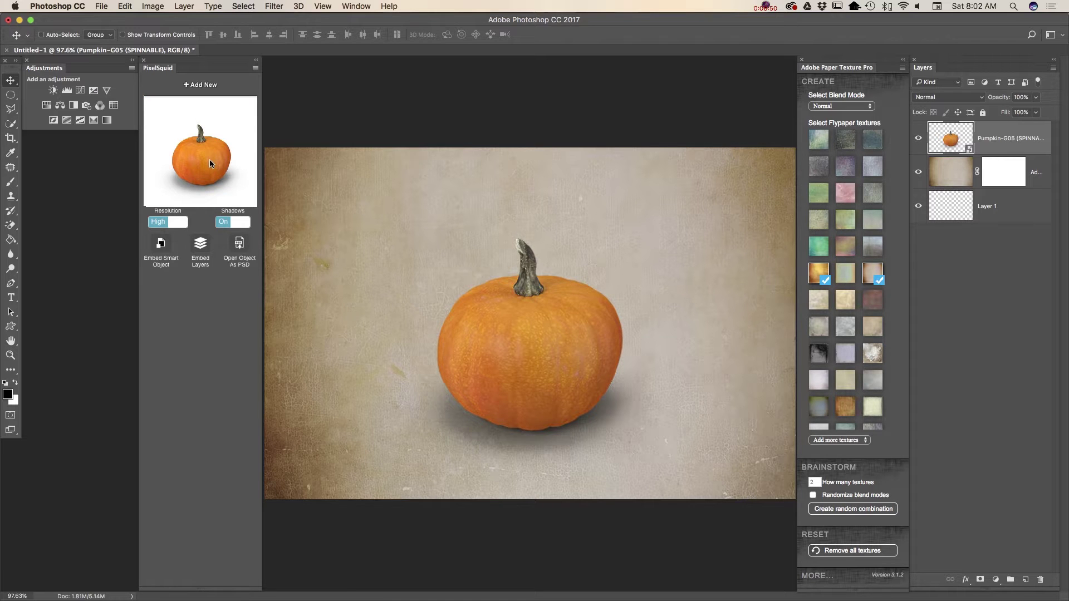
{"action": "left_click_drag", "start_coordinate": [209, 155], "coordinate": [226, 146]}
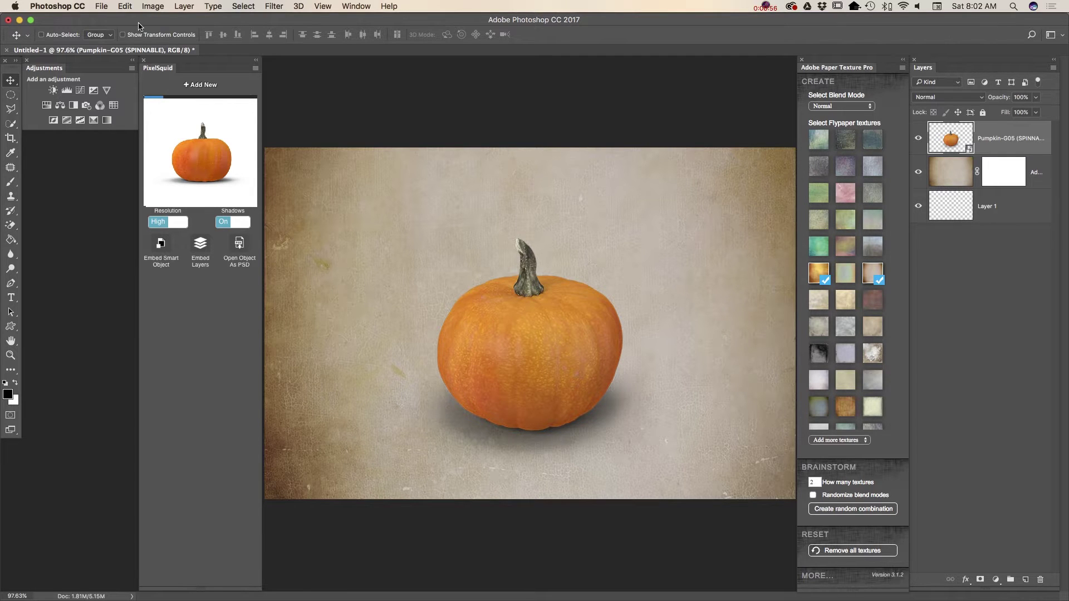
- Free Transform the pumpkin larger and set it centred, slightly low on the card
{"action": "left_click", "coordinate": [125, 6]}
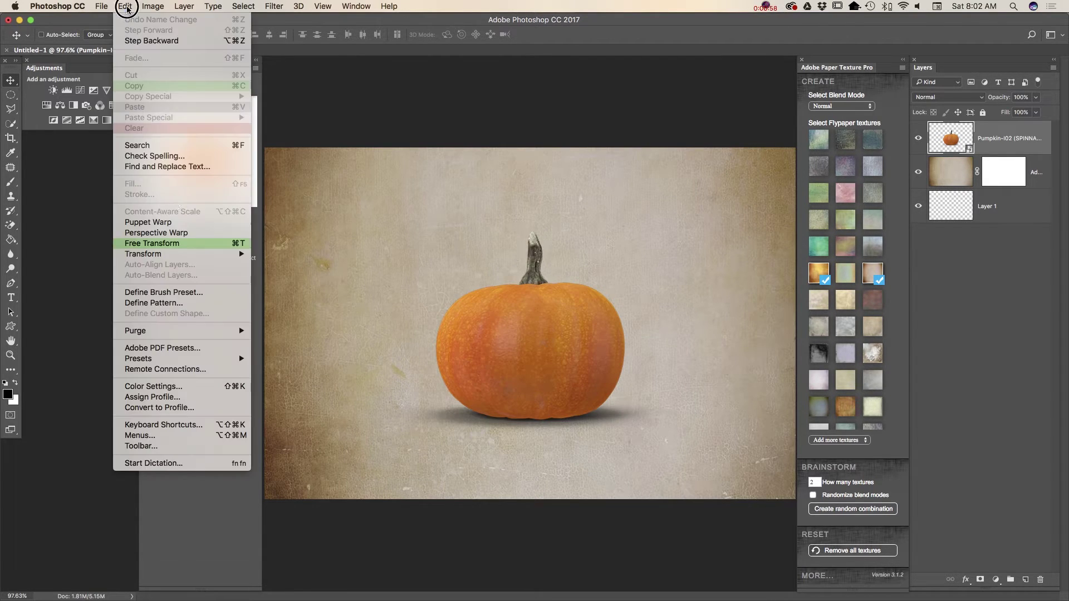
{"action": "left_click", "coordinate": [172, 245]}
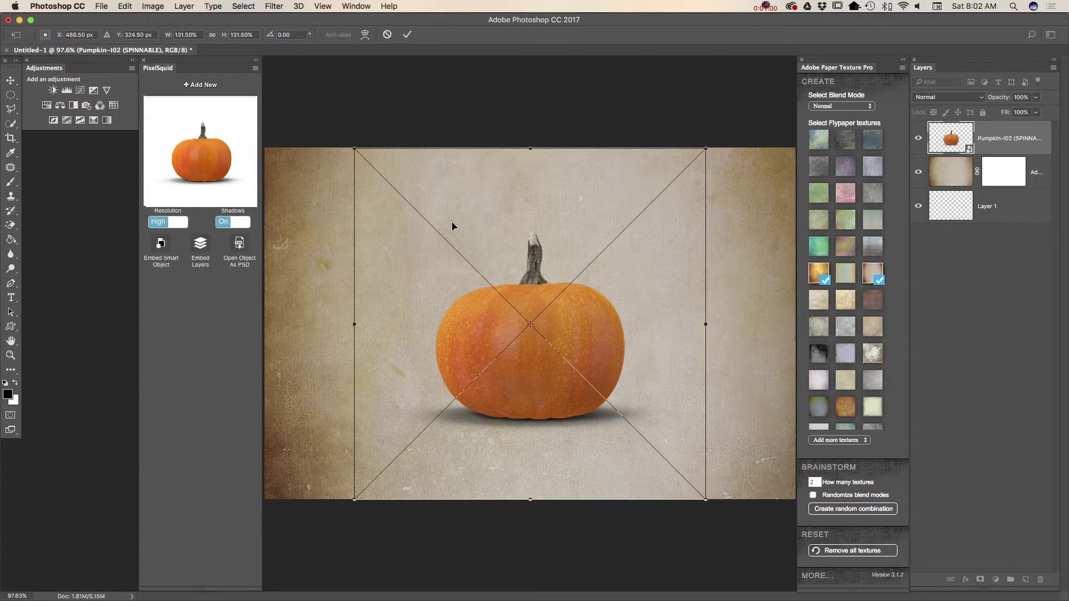
{"action": "left_click_drag", "start_coordinate": [354, 149], "coordinate": [313, 92]}
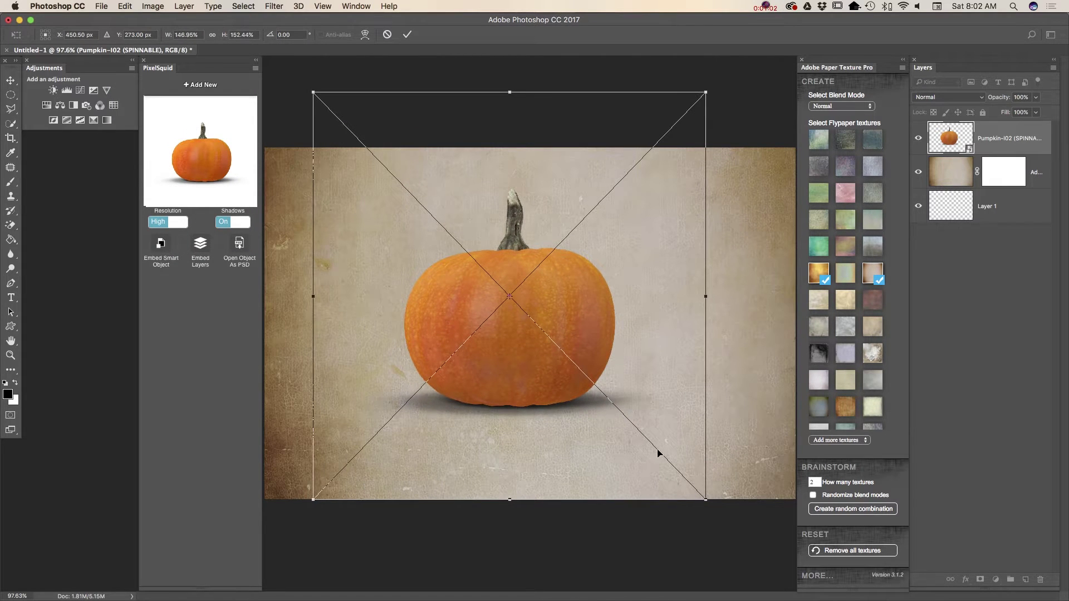
{"action": "left_click_drag", "start_coordinate": [705, 500], "coordinate": [719, 510]}
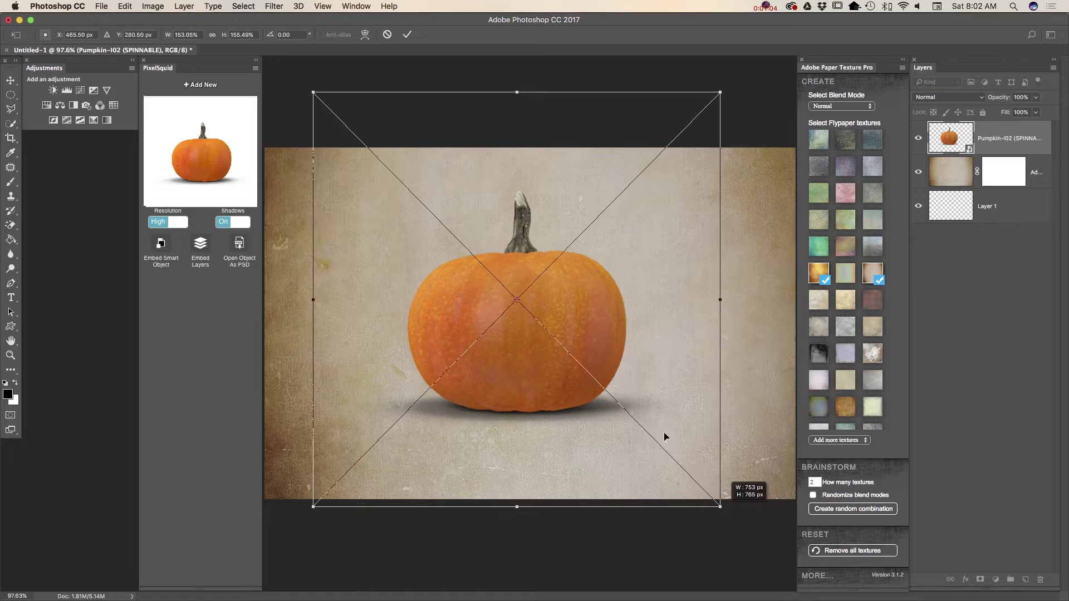
{"action": "left_click_drag", "start_coordinate": [599, 362], "coordinate": [604, 378]}
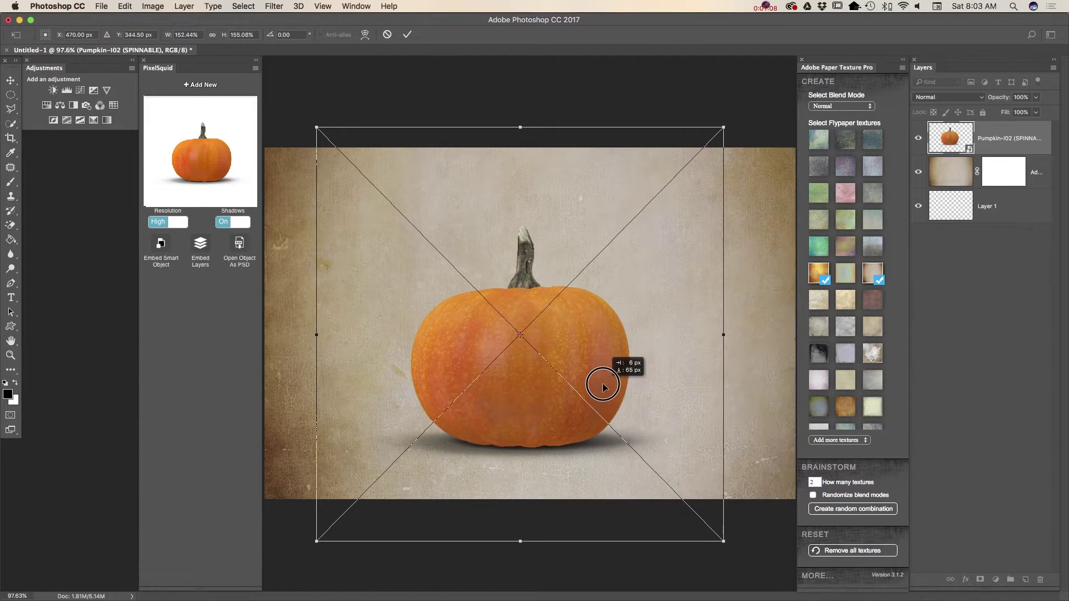
{"action": "left_click_drag", "start_coordinate": [605, 378], "coordinate": [604, 388]}
{"action": "left_click", "coordinate": [407, 34]}
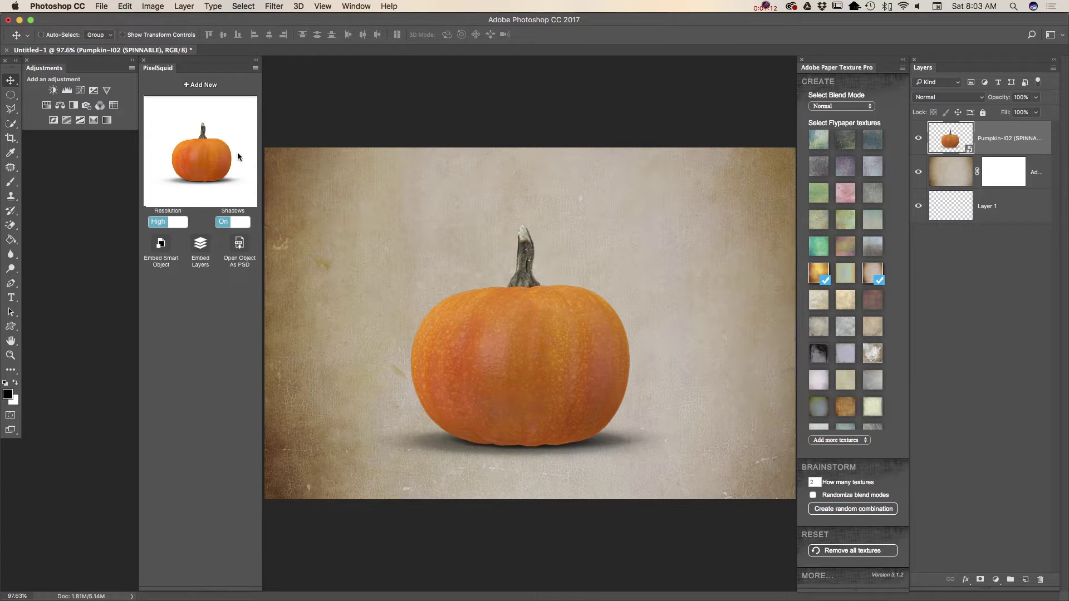
- Add the yellow daisy from the nature category at high resolution, turned to face the viewer
{"action": "left_click", "coordinate": [202, 85]}
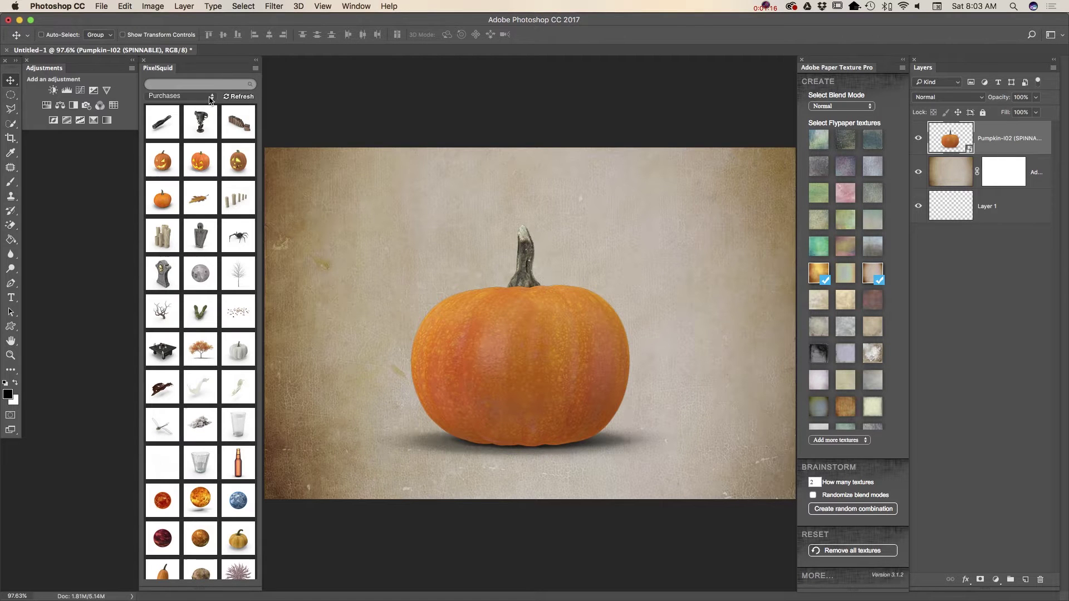
{"action": "left_click", "coordinate": [211, 97]}
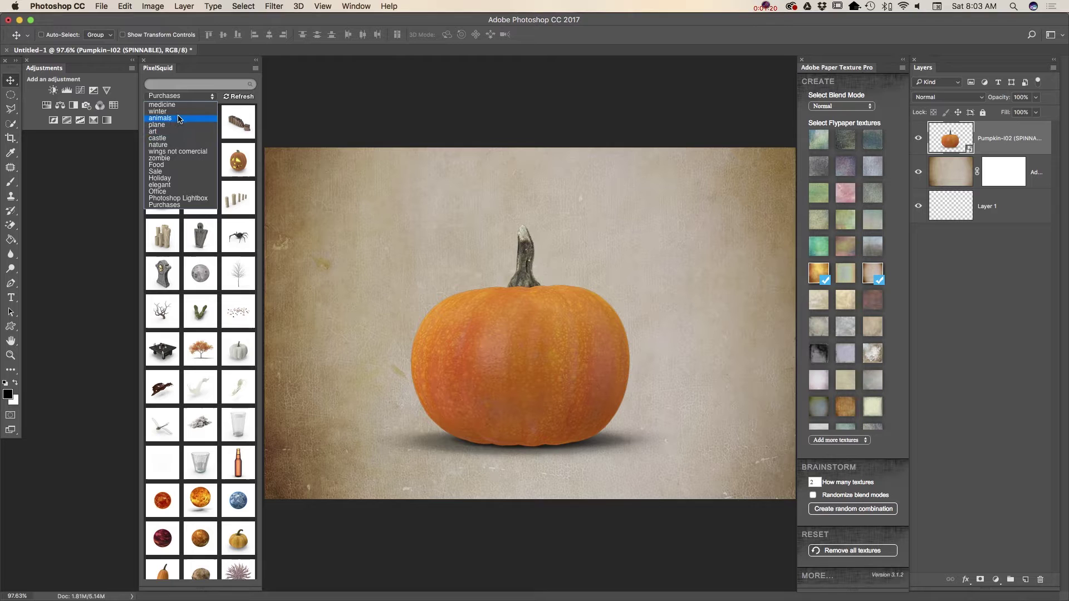
{"action": "left_click", "coordinate": [180, 146]}
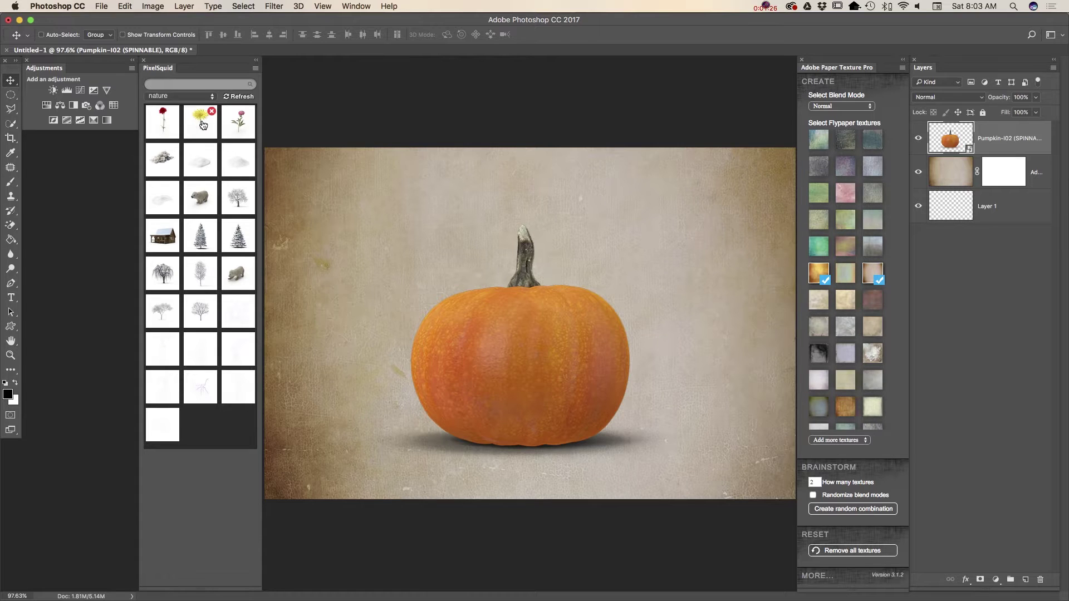
{"action": "left_click", "coordinate": [202, 123]}
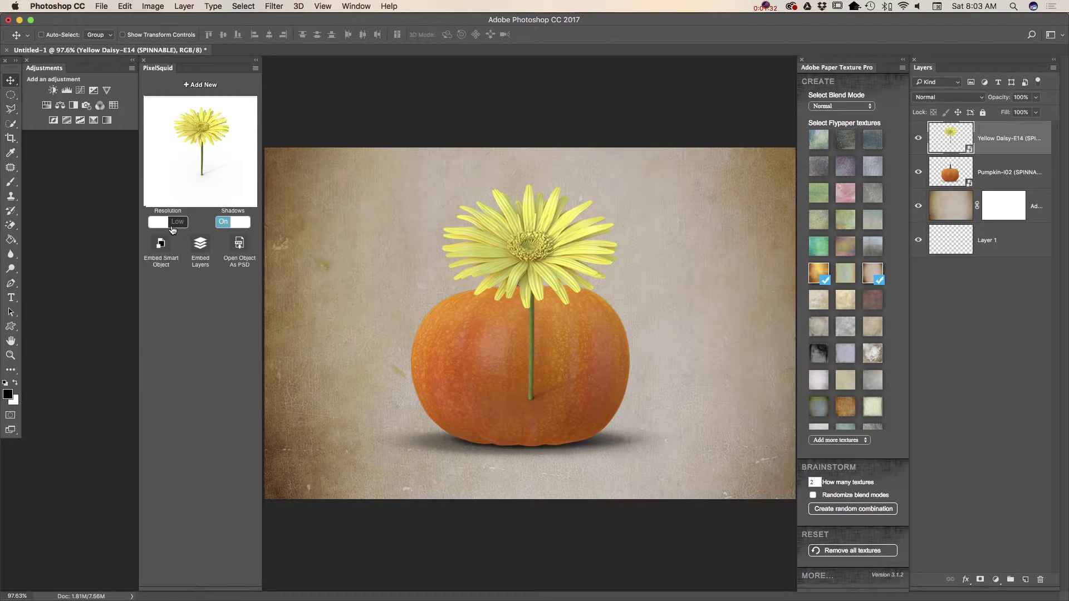
{"action": "left_click", "coordinate": [179, 222]}
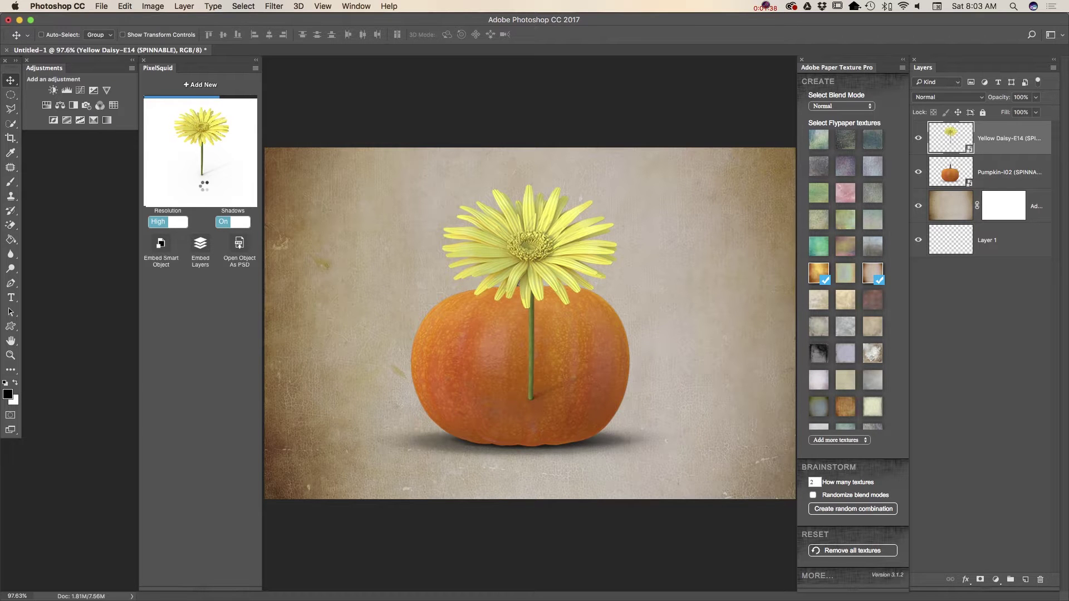
{"action": "left_click_drag", "start_coordinate": [205, 132], "coordinate": [201, 165]}
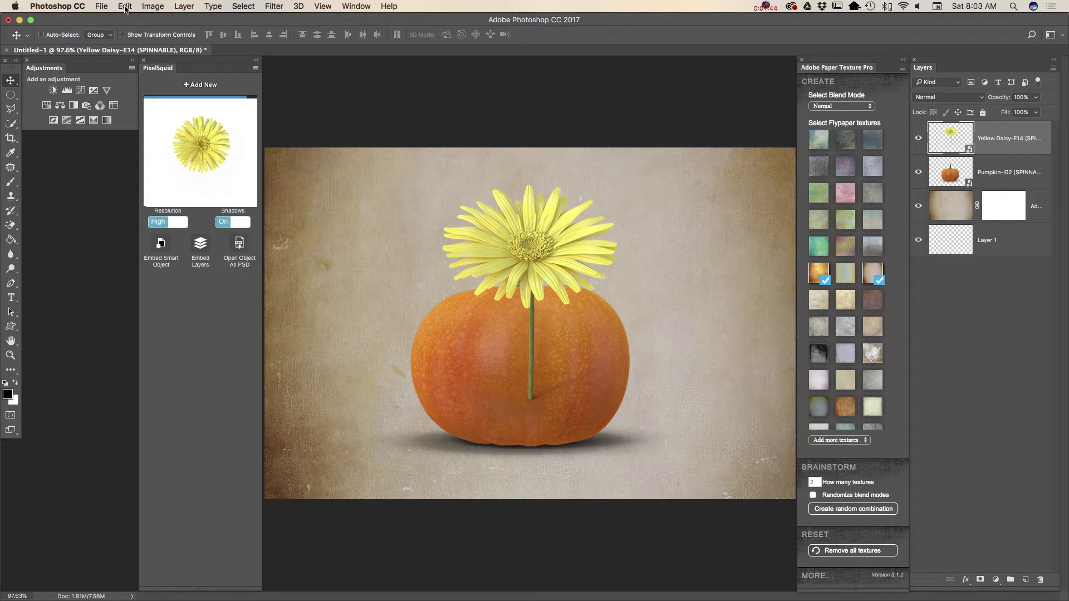
- Free Transform the daisy smaller and rest it on top of the pumpkin
{"action": "left_click", "coordinate": [124, 6]}
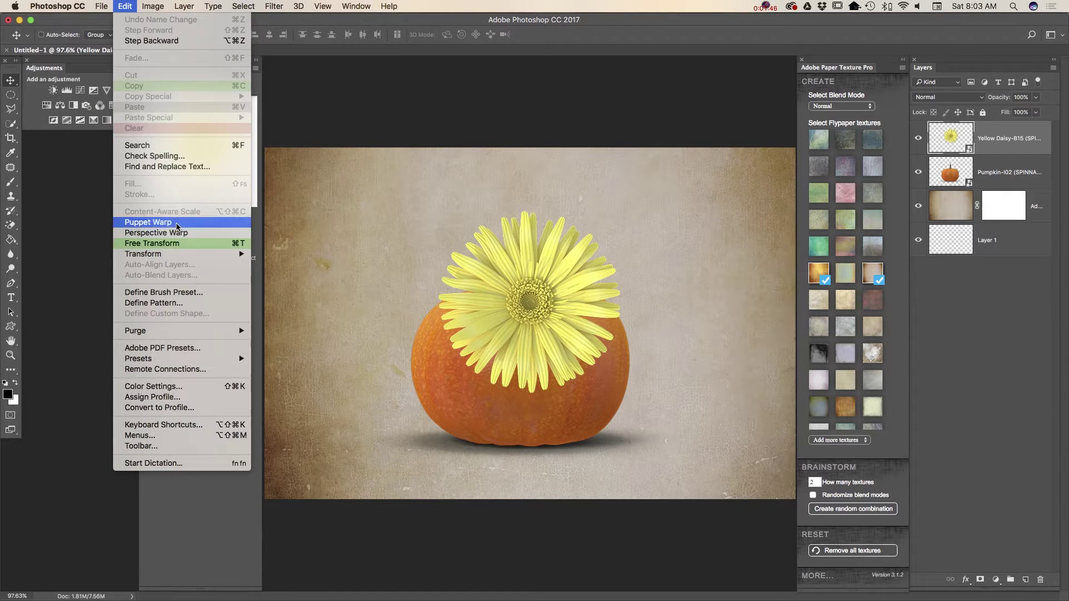
{"action": "left_click", "coordinate": [152, 244]}
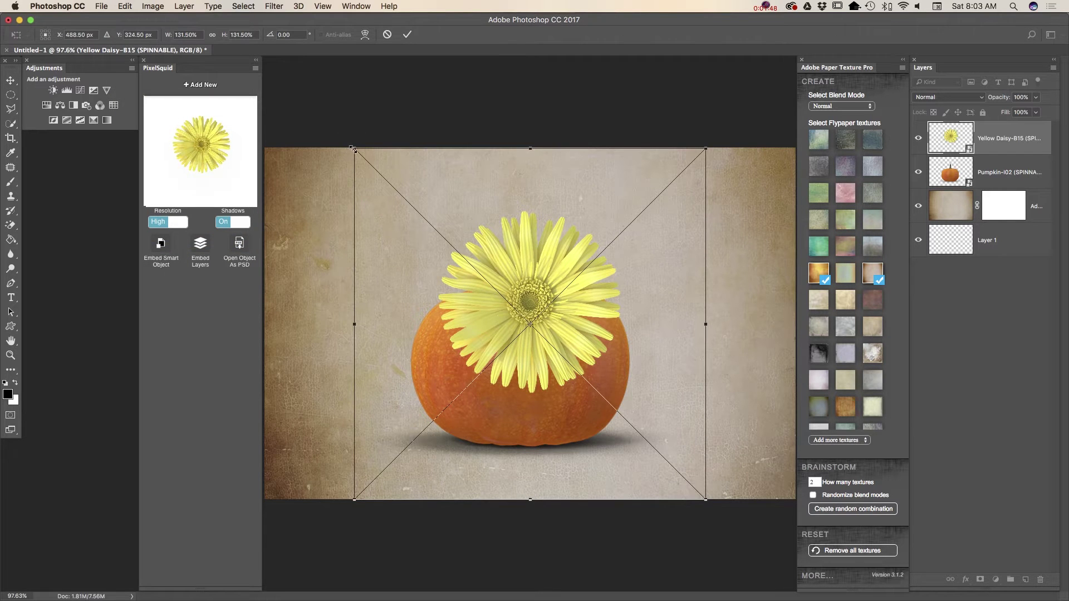
{"action": "left_click_drag", "start_coordinate": [352, 149], "coordinate": [417, 179]}
{"action": "left_click_drag", "start_coordinate": [506, 239], "coordinate": [490, 232]}
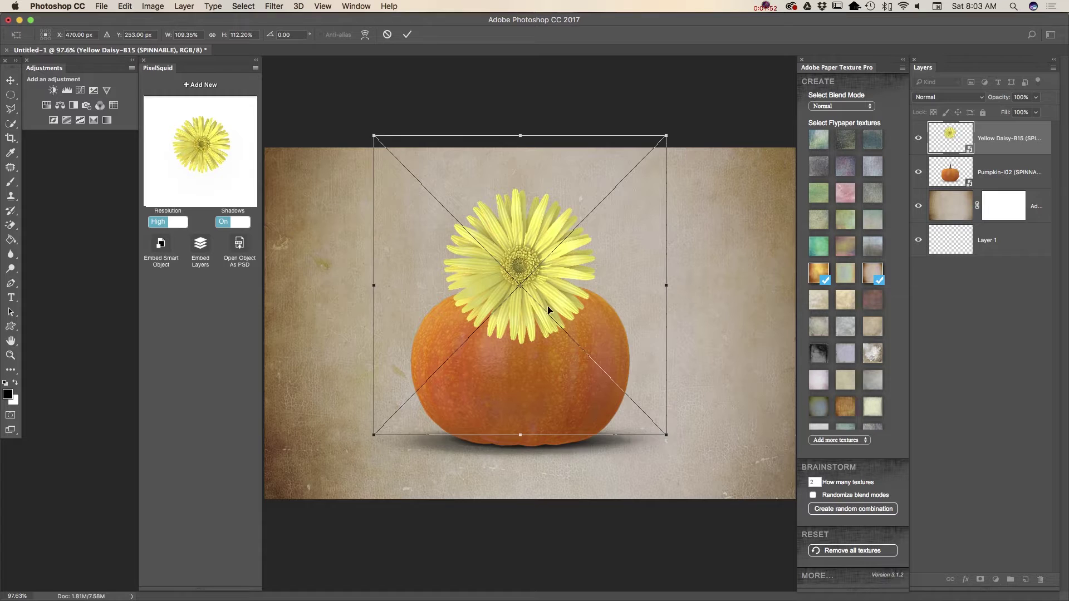
{"action": "left_click_drag", "start_coordinate": [549, 310], "coordinate": [554, 317]}
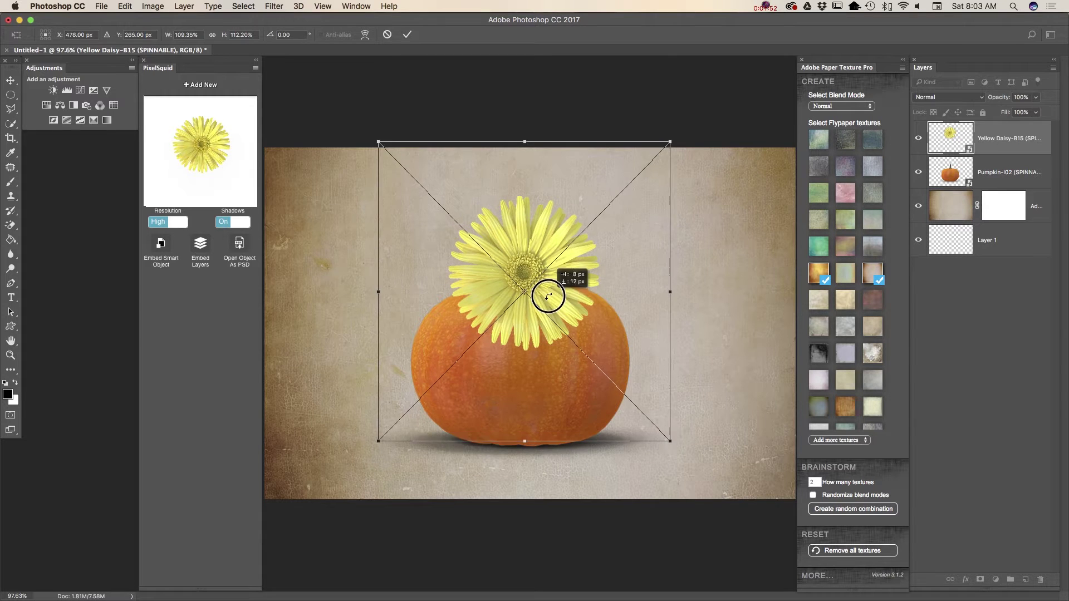
{"action": "left_click", "coordinate": [407, 35]}
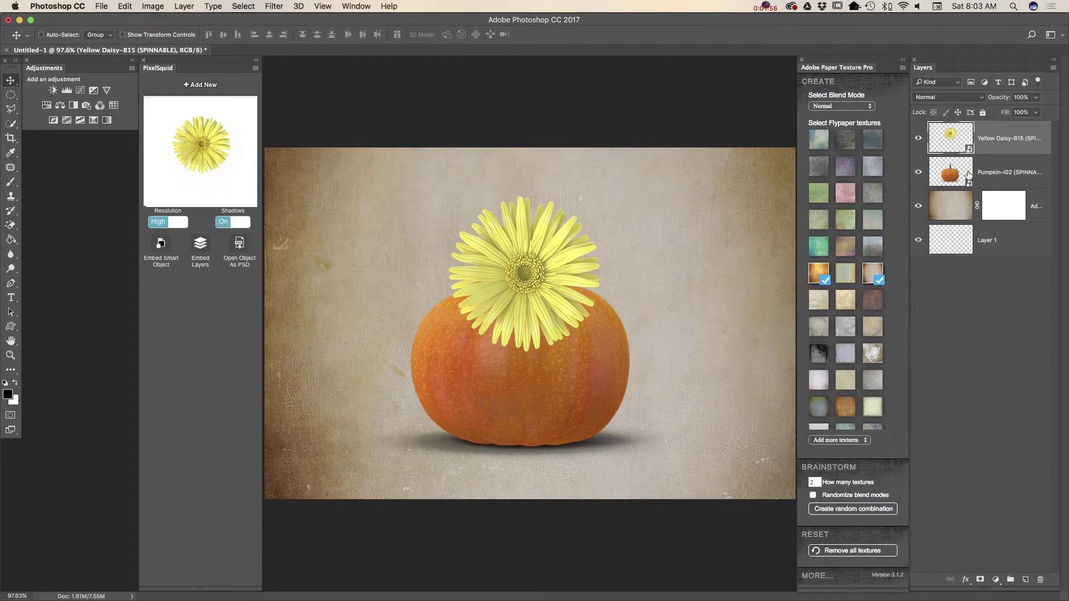
- Add a high-resolution red carnation above the pumpkin layer, rotated to a side view
{"action": "left_click", "coordinate": [997, 177]}
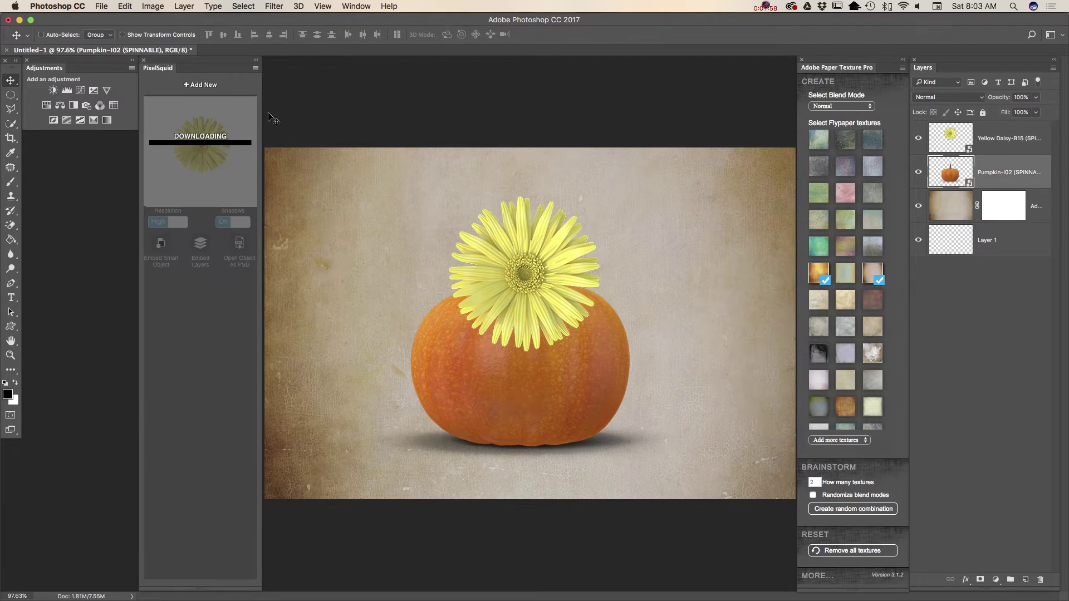
{"action": "left_click", "coordinate": [201, 87]}
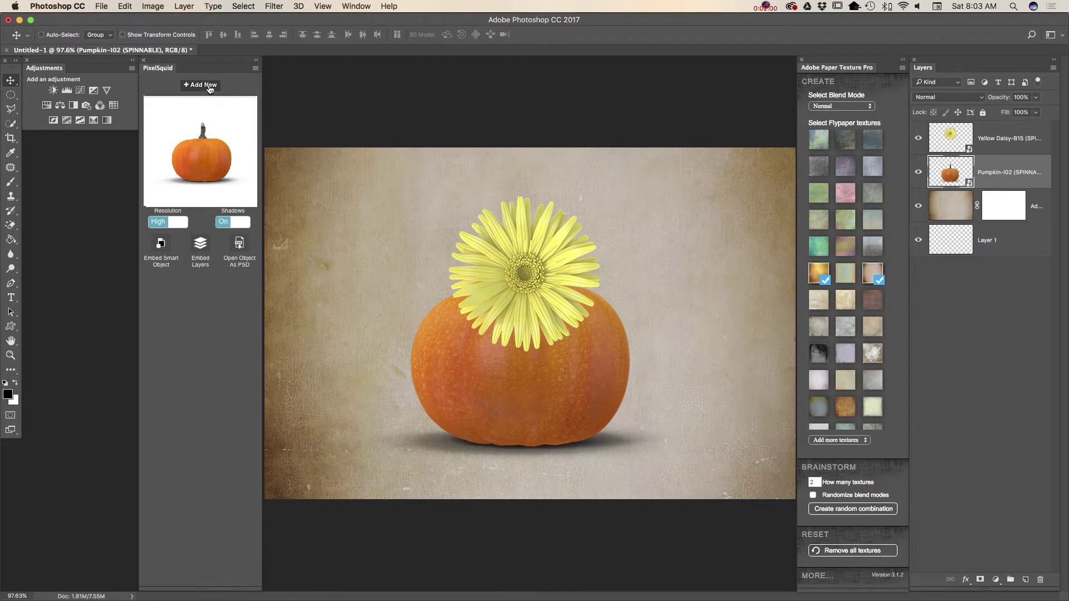
{"action": "left_click", "coordinate": [208, 88]}
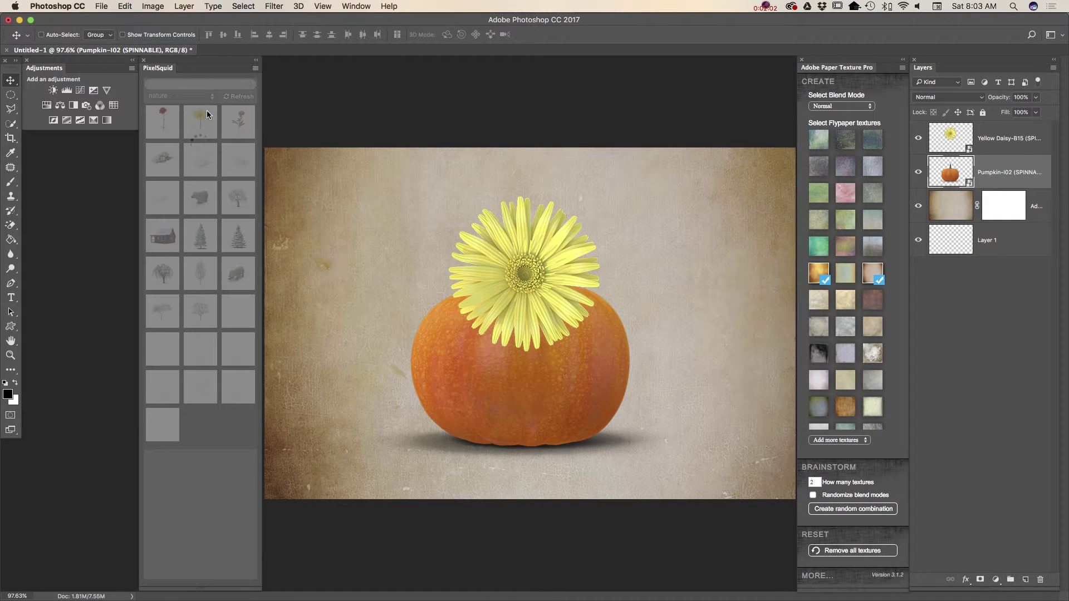
{"action": "left_click", "coordinate": [171, 128]}
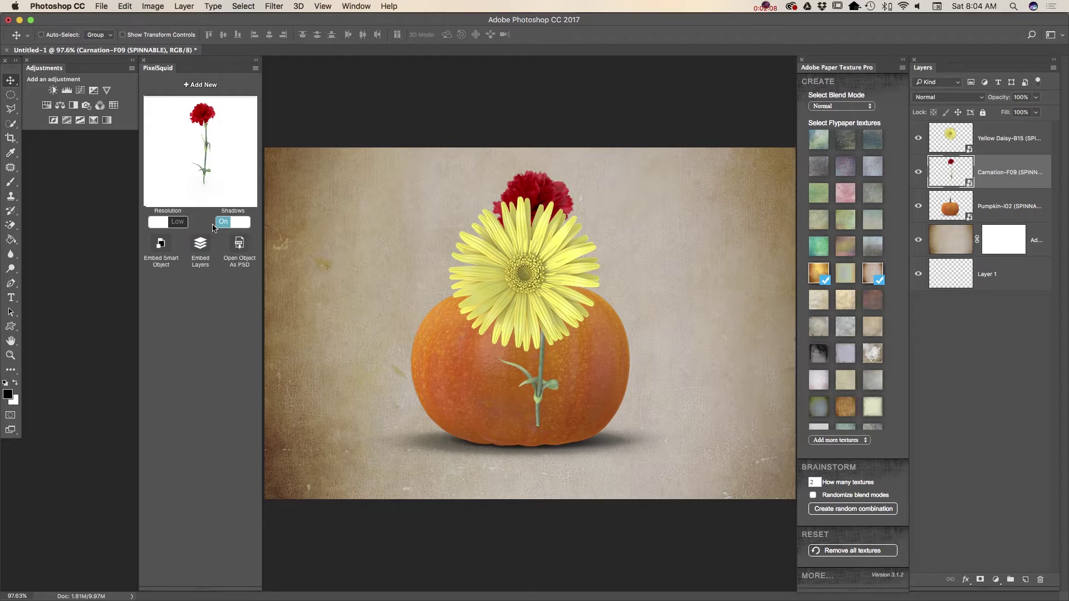
{"action": "left_click", "coordinate": [178, 223]}
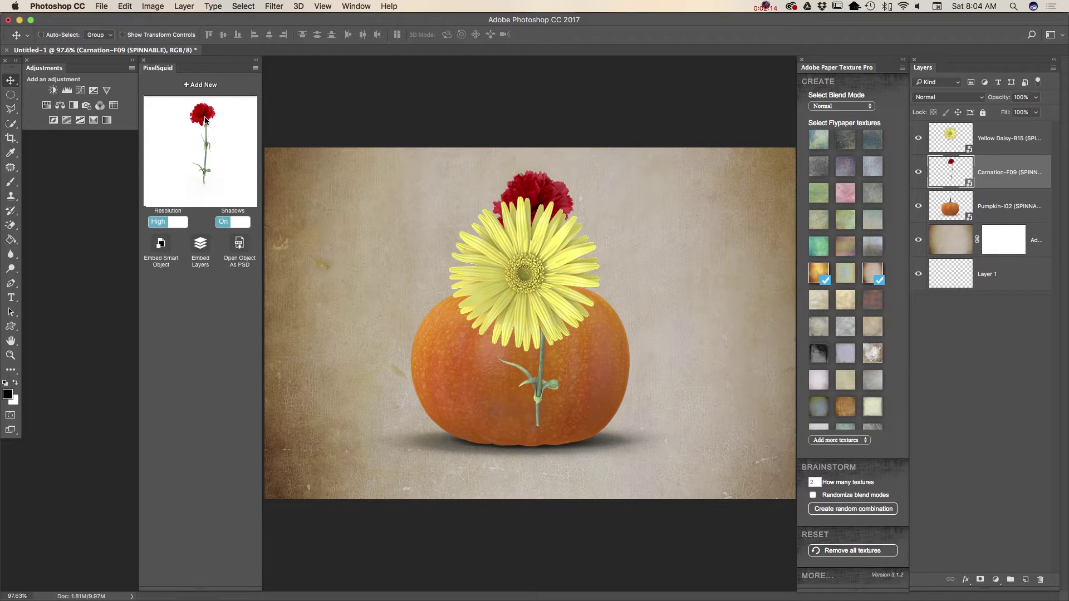
{"action": "left_click_drag", "start_coordinate": [205, 120], "coordinate": [205, 162]}
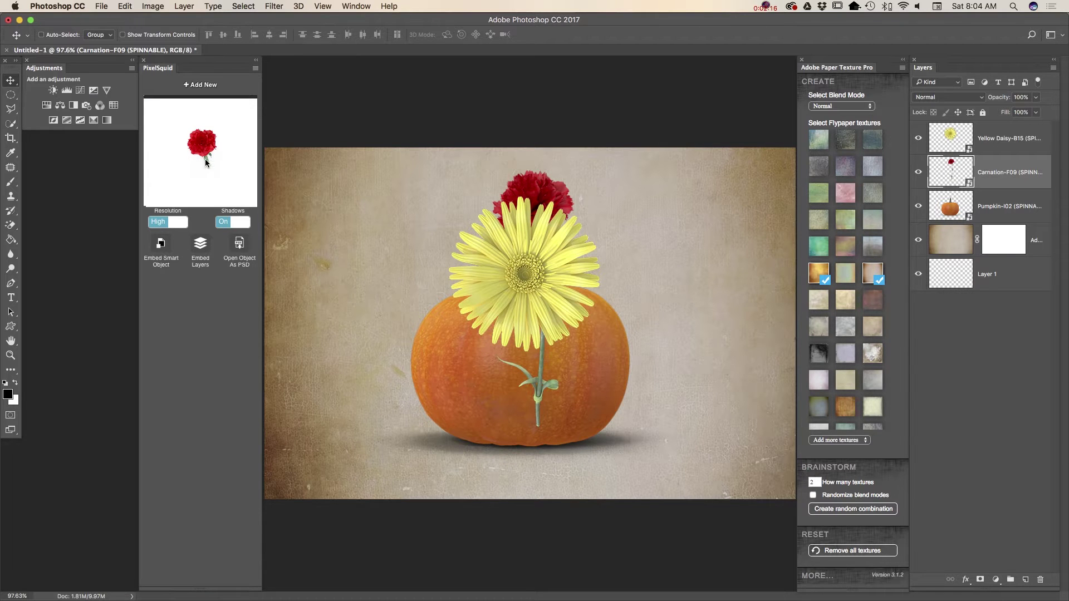
{"action": "mouse_move", "coordinate": [204, 150]}
{"action": "left_mouse_down"}
{"action": "mouse_move", "coordinate": [203, 196]}
{"action": "mouse_move", "coordinate": [237, 196]}
{"action": "left_mouse_up"}
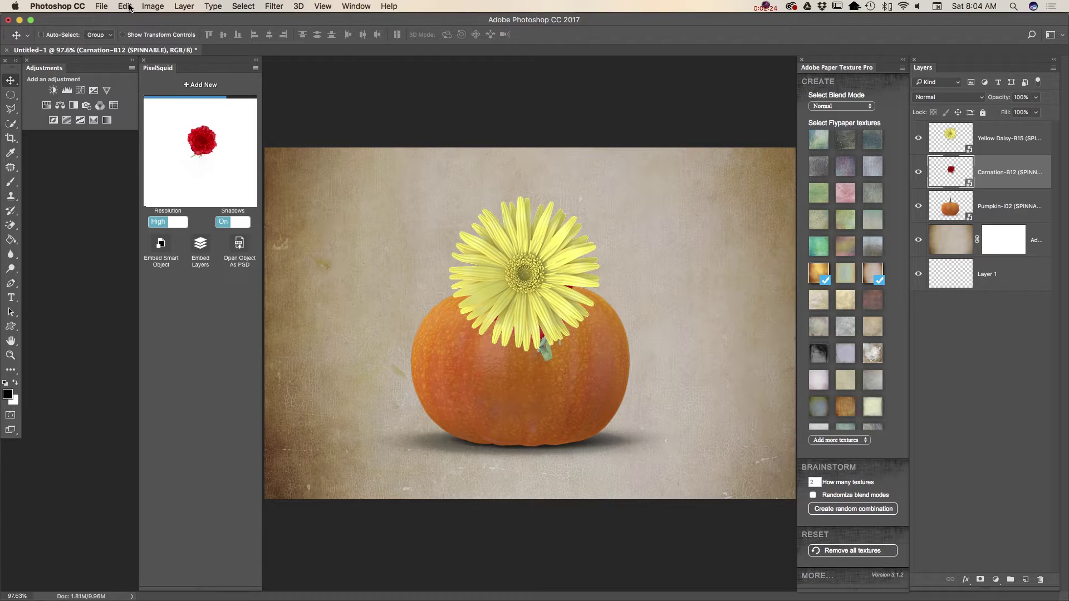
- Free Transform the carnation larger and place it behind the daisy on its left
{"action": "left_click", "coordinate": [126, 7]}
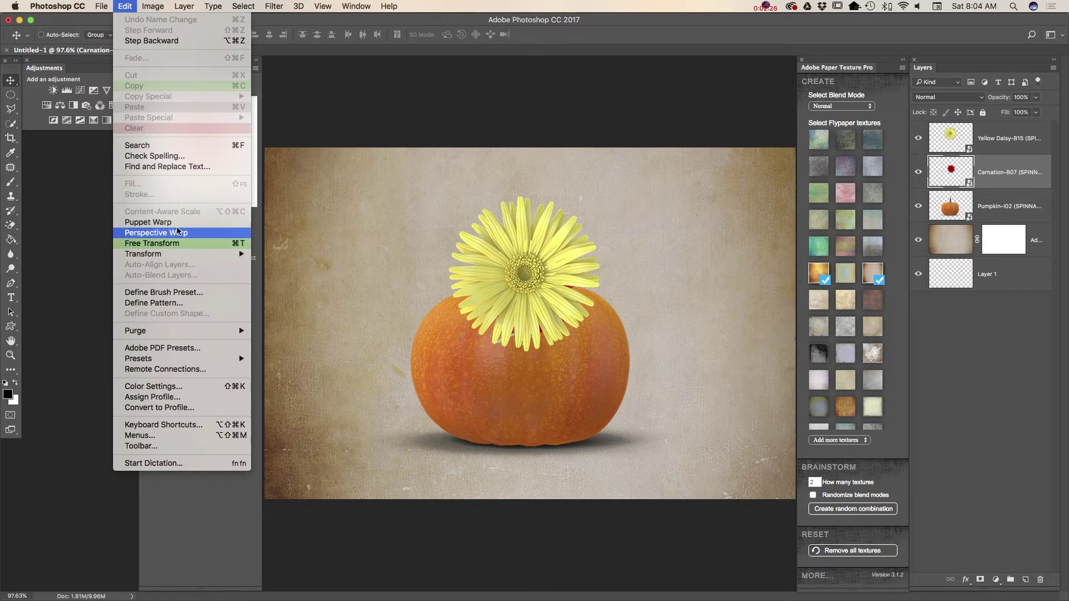
{"action": "left_click", "coordinate": [181, 245]}
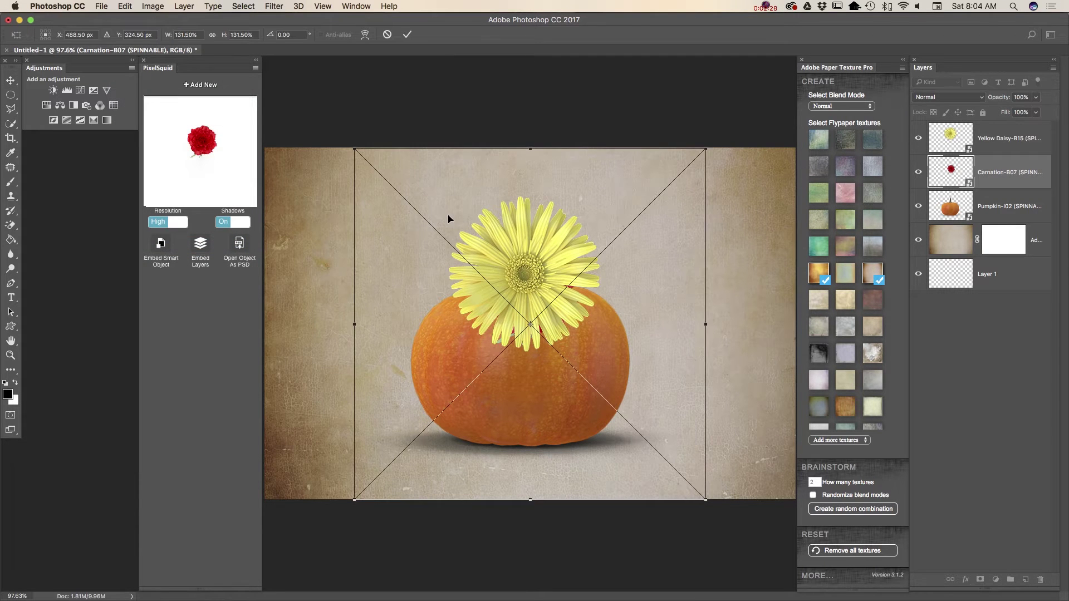
{"action": "left_click_drag", "start_coordinate": [448, 218], "coordinate": [370, 190]}
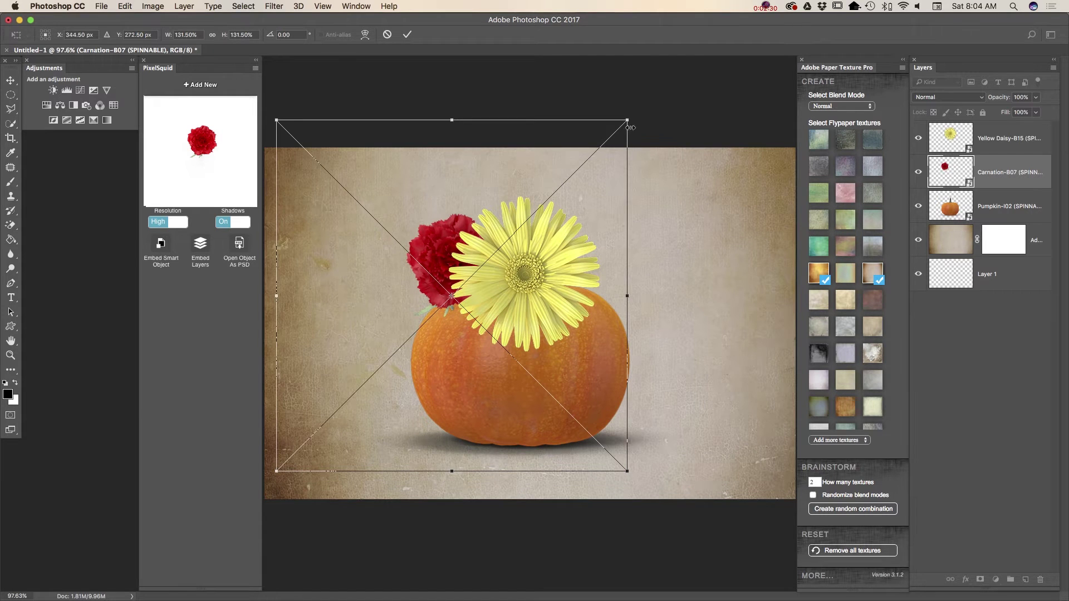
{"action": "left_click_drag", "start_coordinate": [627, 120], "coordinate": [697, 72]}
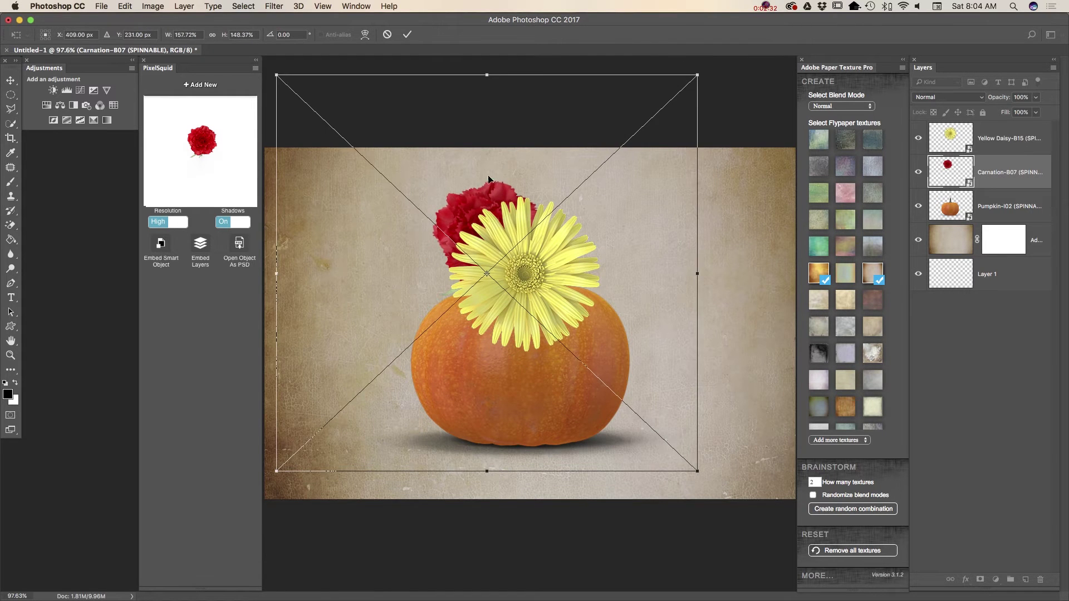
{"action": "left_click_drag", "start_coordinate": [471, 205], "coordinate": [449, 224]}
{"action": "left_click_drag", "start_coordinate": [666, 103], "coordinate": [693, 78]}
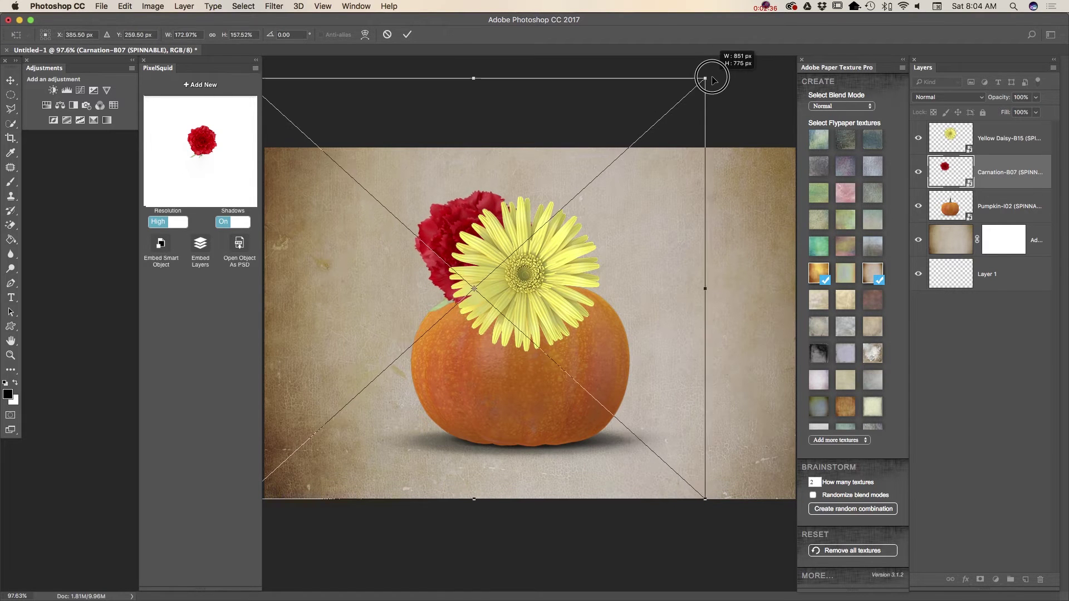
{"action": "left_click_drag", "start_coordinate": [442, 229], "coordinate": [444, 253]}
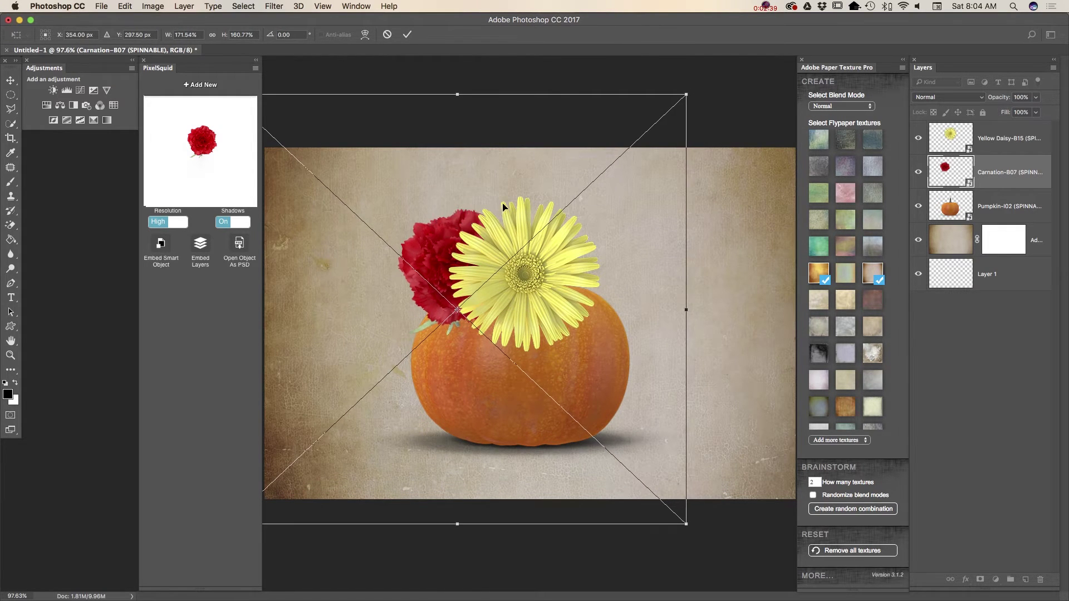
{"action": "left_click", "coordinate": [407, 34]}
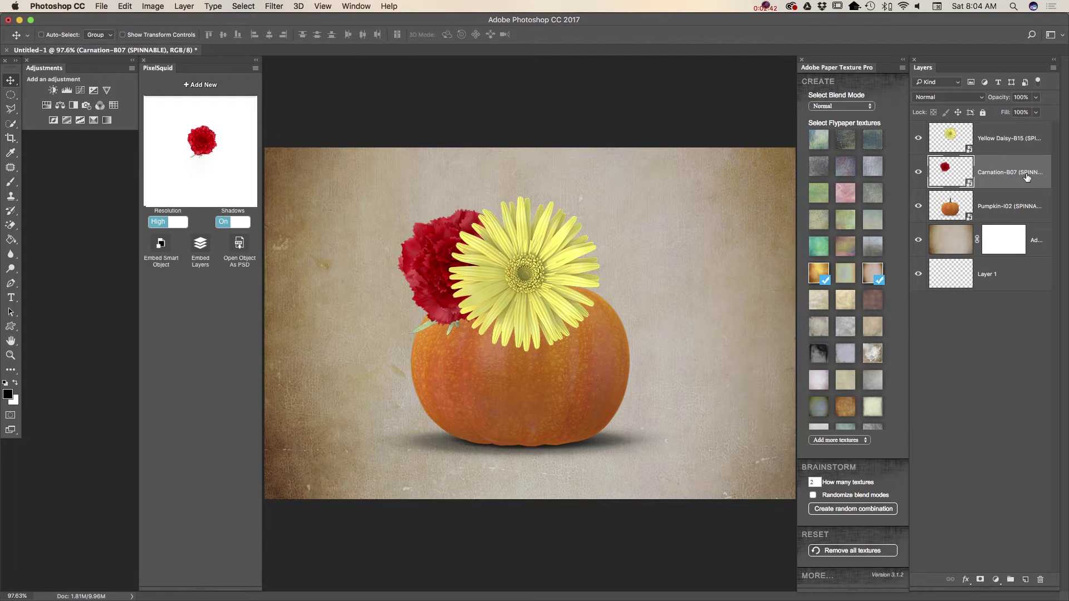
- Duplicate the carnation layer and move the copy to the daisy's right
{"action": "left_click_drag", "start_coordinate": [1027, 177], "coordinate": [1022, 583]}
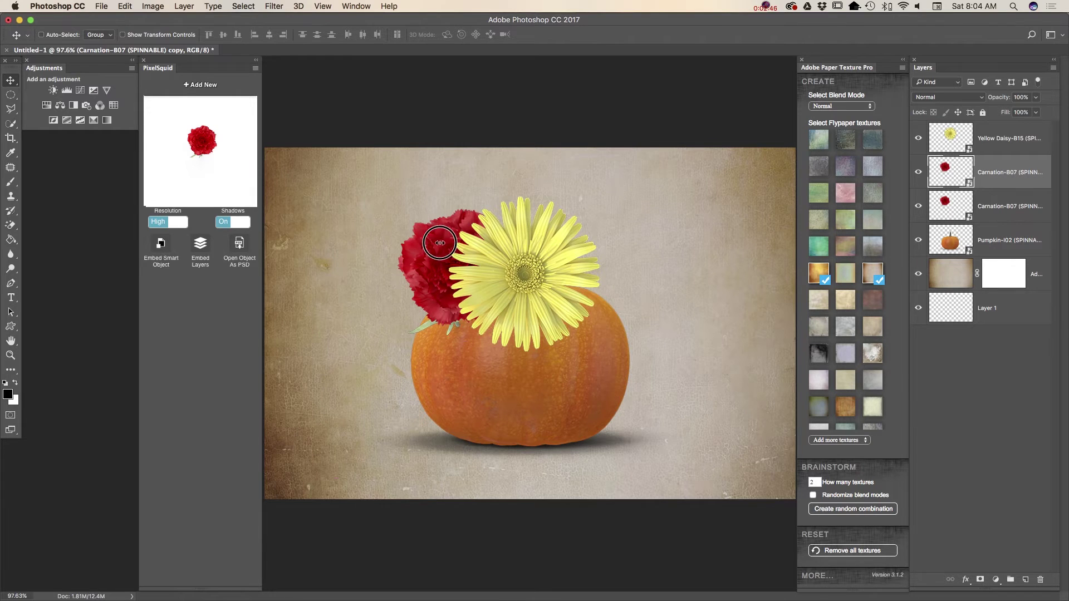
{"action": "left_click_drag", "start_coordinate": [440, 243], "coordinate": [564, 243]}
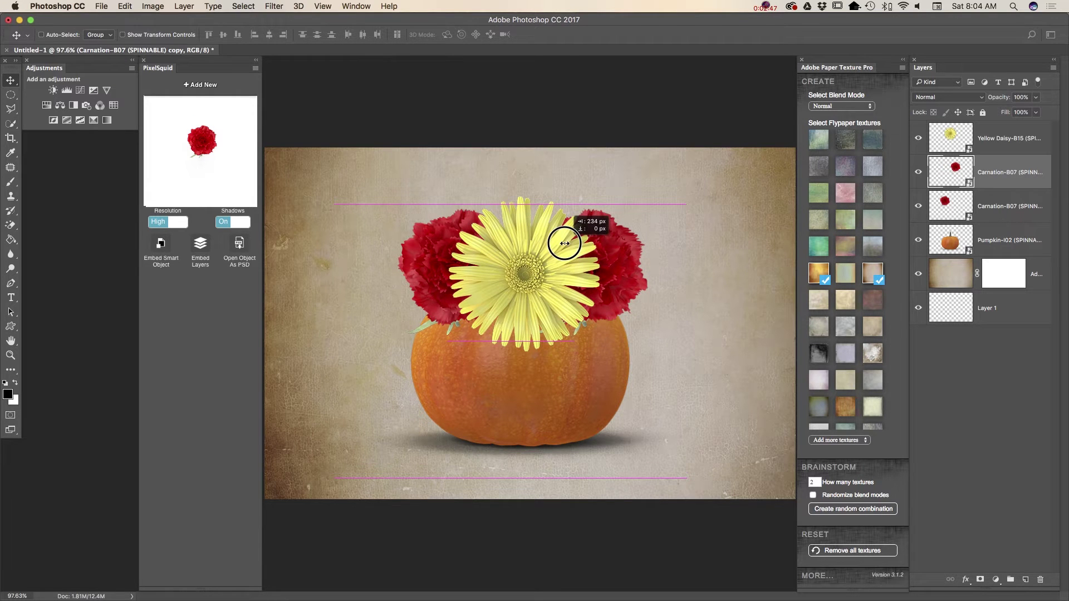
{"action": "left_click_drag", "start_coordinate": [564, 244], "coordinate": [616, 257]}
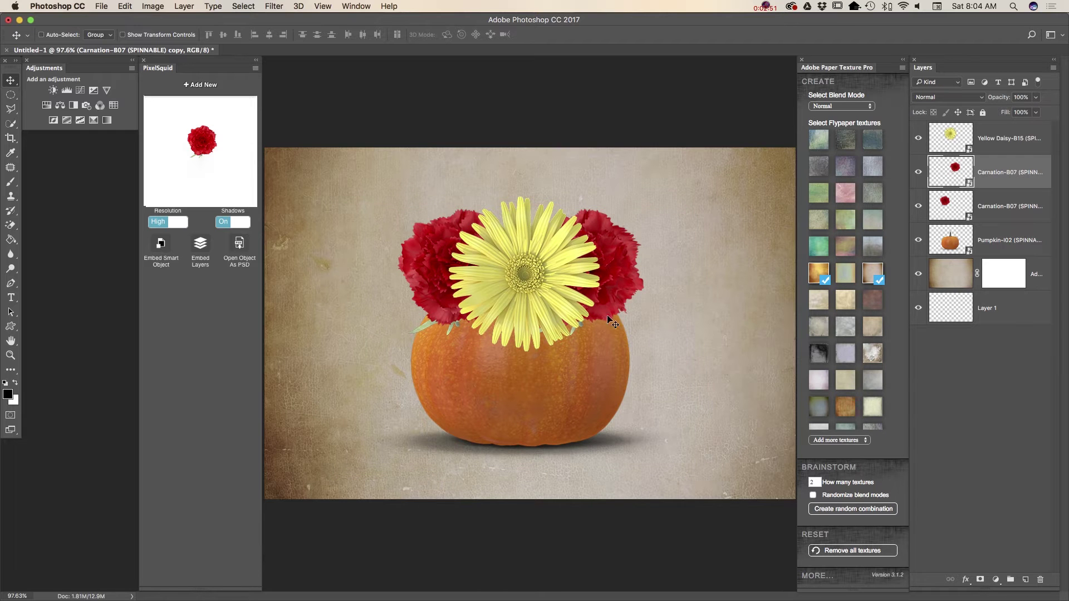
- Add the Holiday-category Tuck's postcard above the daisy at high resolution, rotated to face front
{"action": "left_click", "coordinate": [1006, 140]}
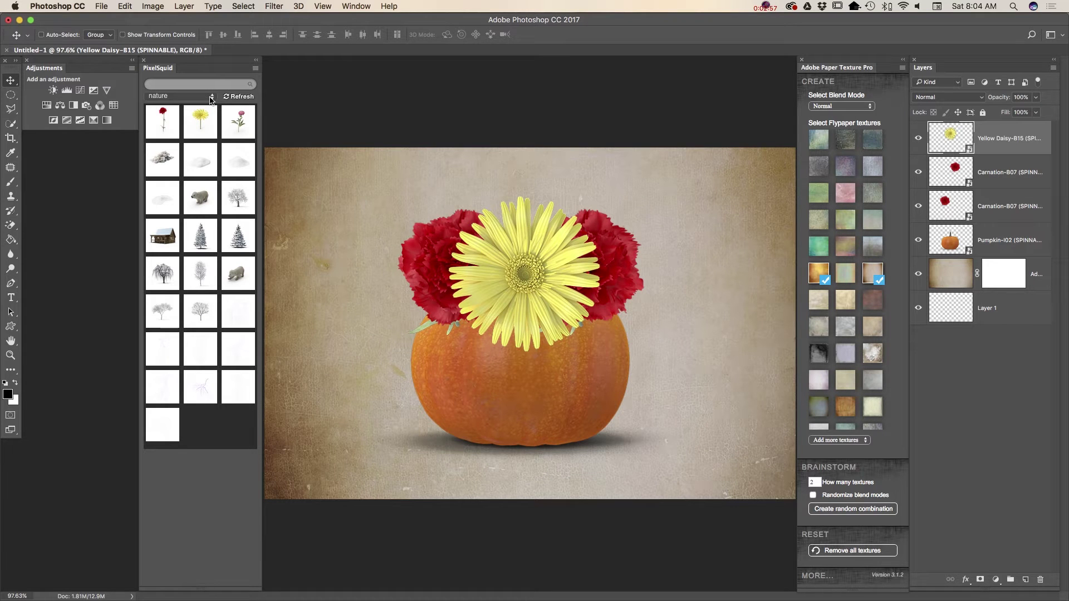
{"action": "left_click", "coordinate": [211, 99]}
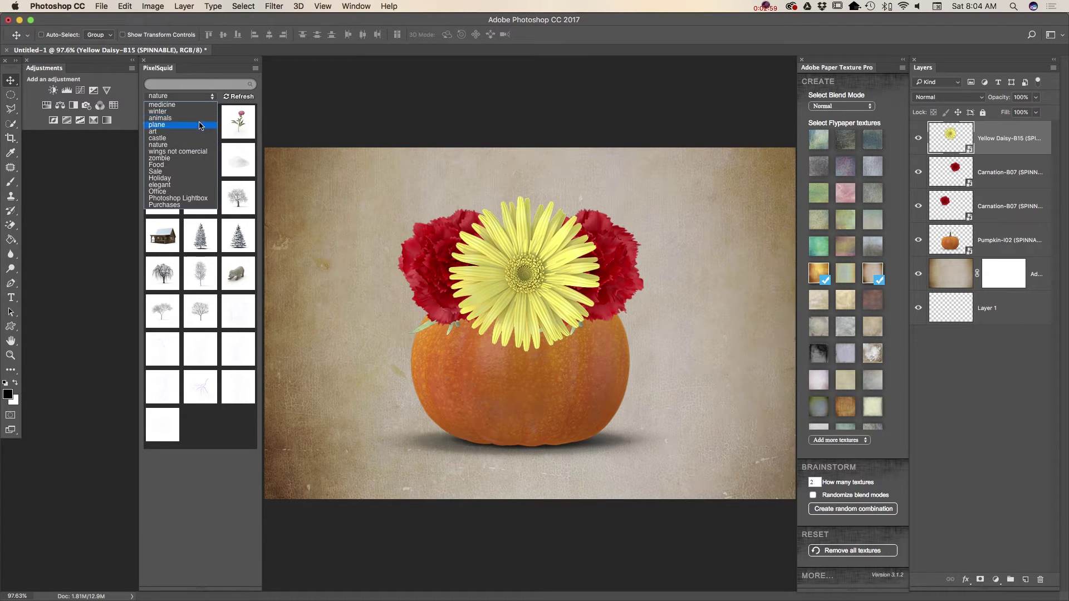
{"action": "left_click", "coordinate": [175, 179]}
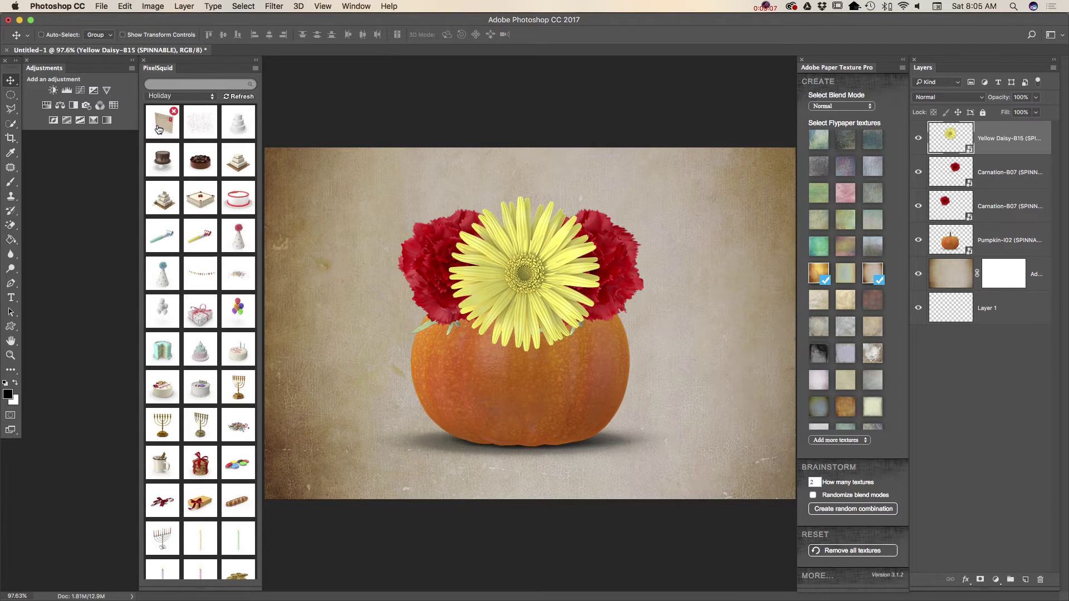
{"action": "left_click", "coordinate": [163, 131]}
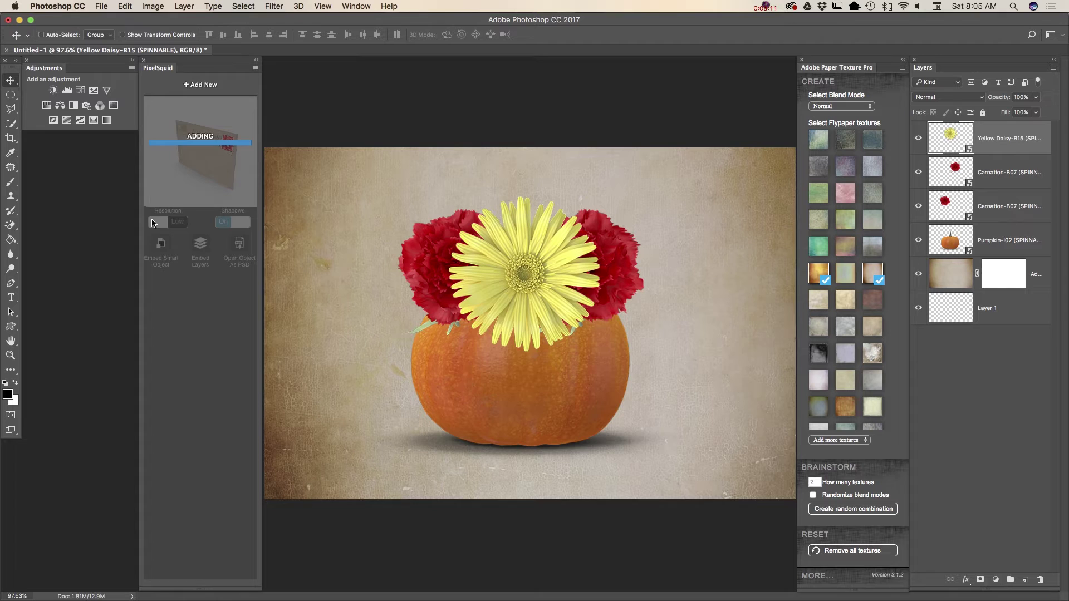
{"action": "left_click", "coordinate": [176, 223]}
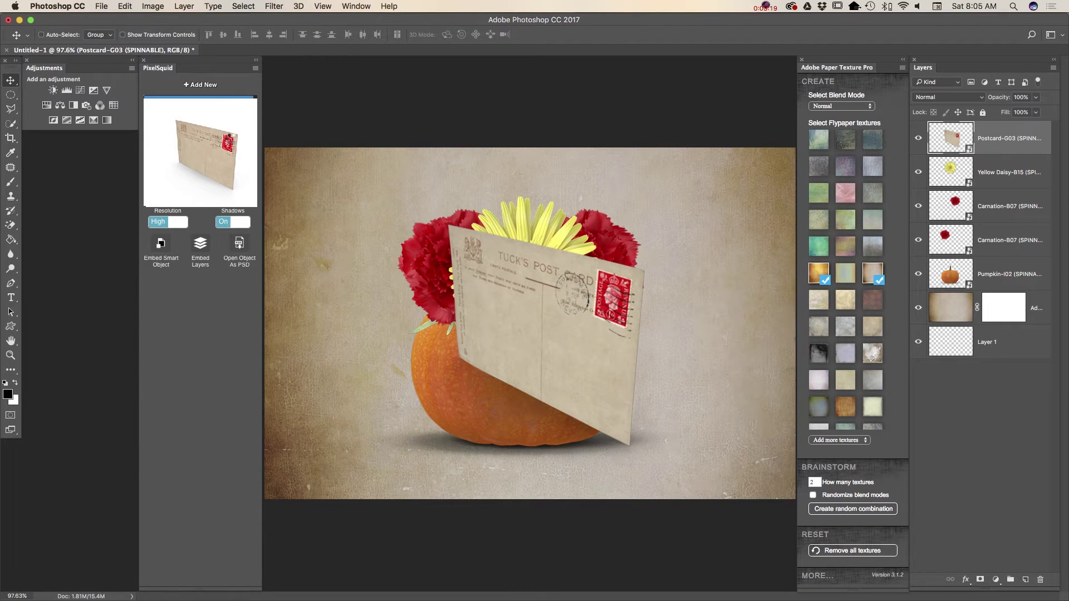
{"action": "left_click_drag", "start_coordinate": [226, 137], "coordinate": [241, 130]}
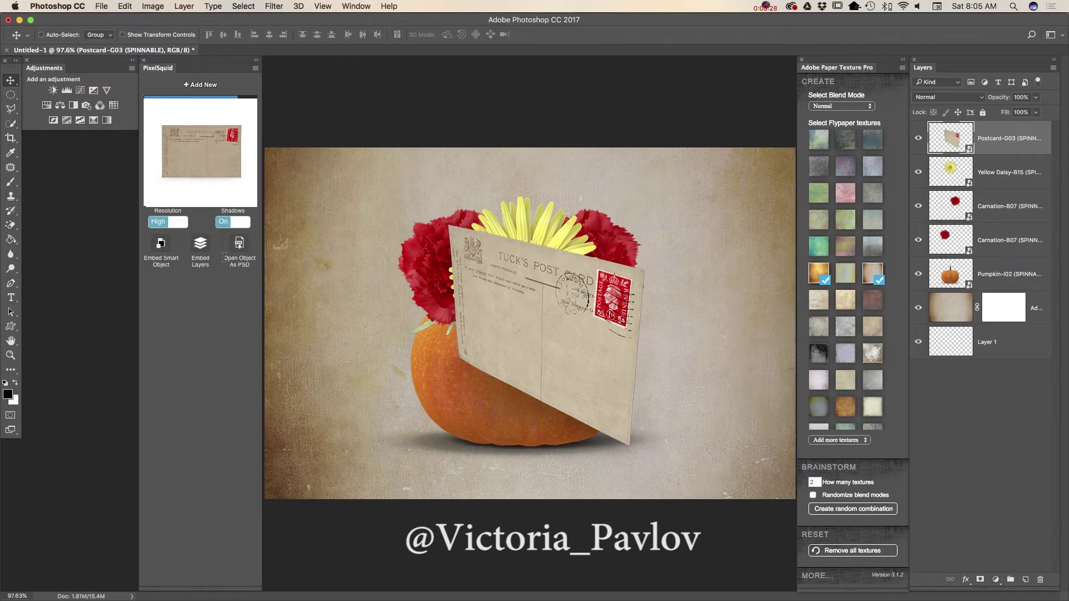
- Free Transform the postcard smaller and set it lower-left, overlapping the pumpkin's front
{"action": "left_click", "coordinate": [125, 7]}
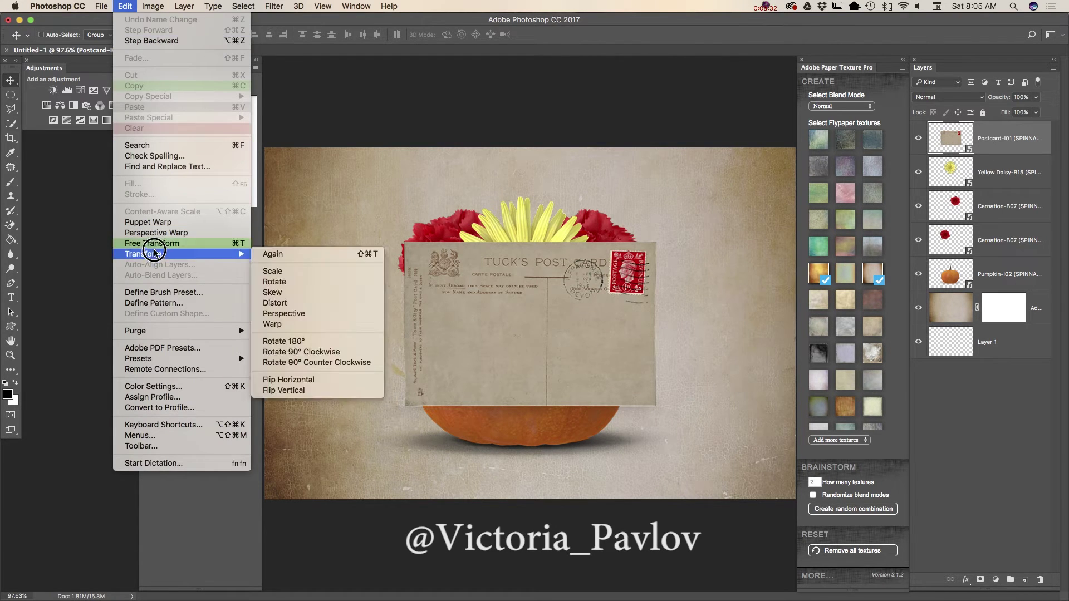
{"action": "left_click", "coordinate": [154, 243]}
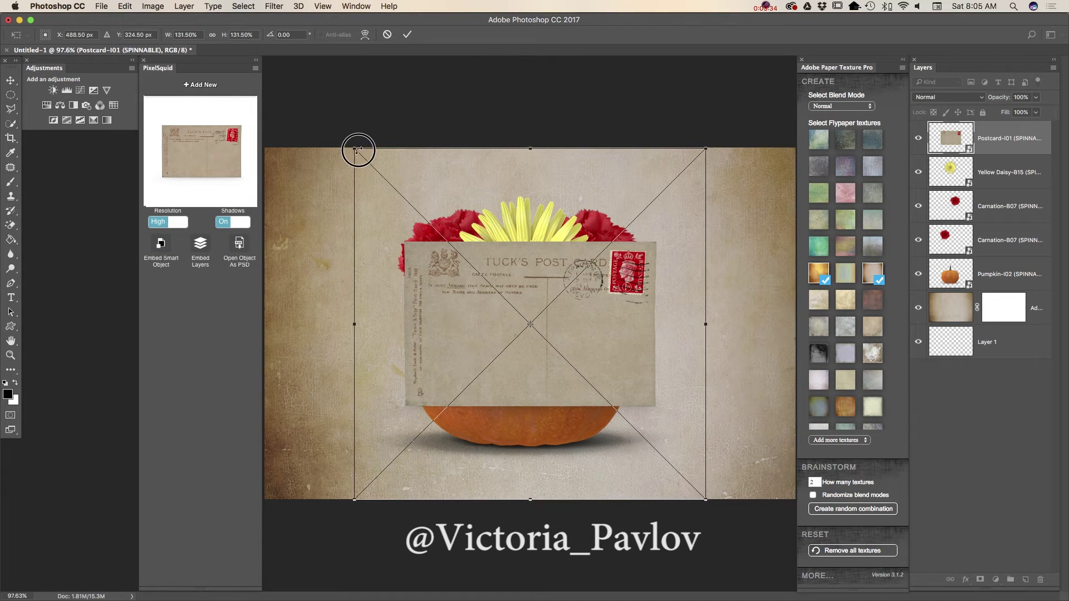
{"action": "mouse_move", "coordinate": [355, 148]}
{"action": "left_mouse_down"}
{"action": "mouse_move", "coordinate": [432, 274]}
{"action": "mouse_move", "coordinate": [458, 267]}
{"action": "left_mouse_up"}
{"action": "mouse_move", "coordinate": [515, 351]}
{"action": "left_mouse_down"}
{"action": "mouse_move", "coordinate": [369, 382]}
{"action": "mouse_move", "coordinate": [361, 373]}
{"action": "left_mouse_up"}
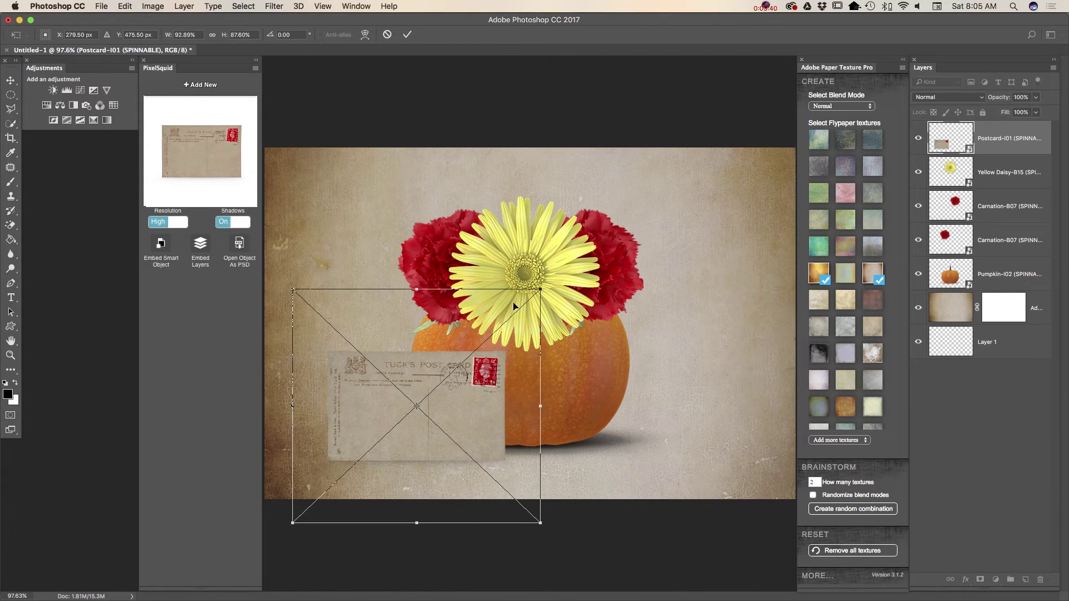
{"action": "left_click", "coordinate": [407, 34]}
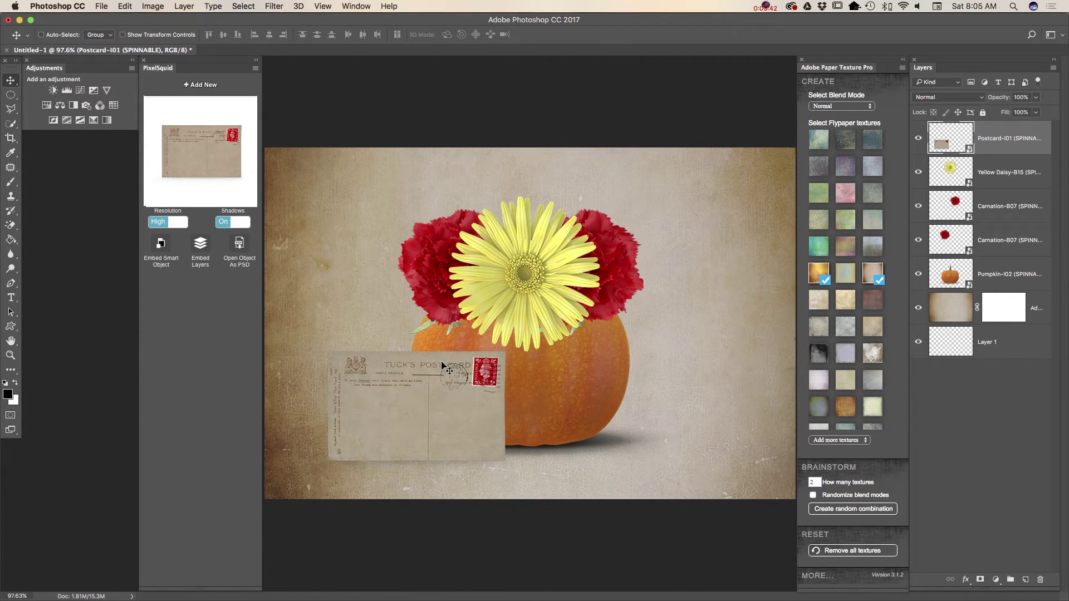
{"action": "mouse_move", "coordinate": [457, 372]}
{"action": "left_mouse_down"}
{"action": "mouse_move", "coordinate": [442, 369]}
{"action": "mouse_move", "coordinate": [466, 388]}
{"action": "mouse_move", "coordinate": [583, 411]}
{"action": "mouse_move", "coordinate": [476, 401]}
{"action": "mouse_move", "coordinate": [504, 403]}
{"action": "left_mouse_up"}
- Draw a horizontal text box across the postcard with 18 pt near-black type
{"action": "left_click_drag", "start_coordinate": [11, 297], "coordinate": [75, 301]}
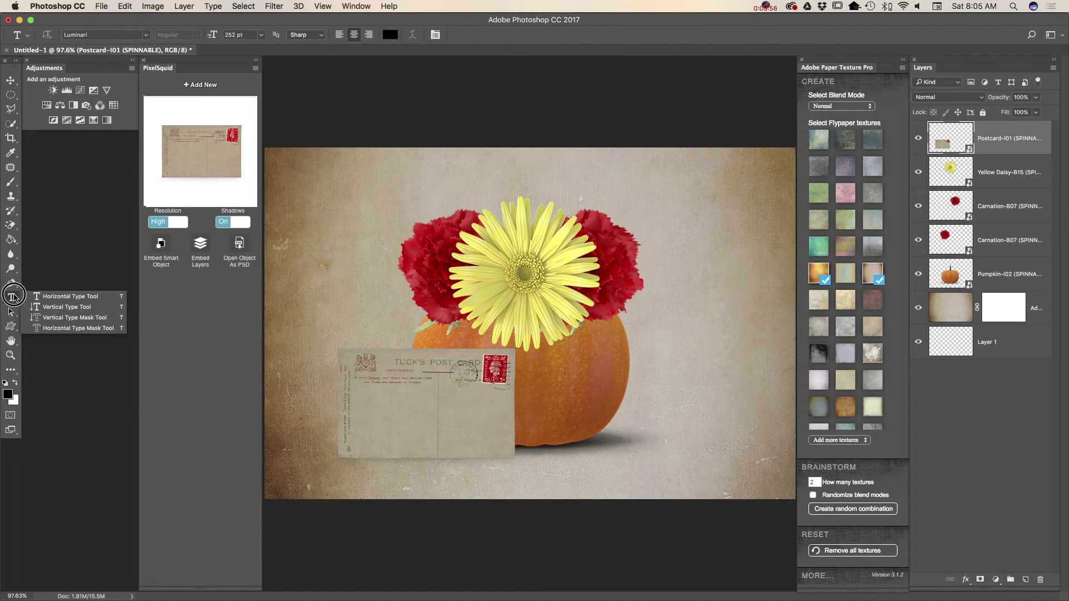
{"action": "left_click", "coordinate": [76, 301]}
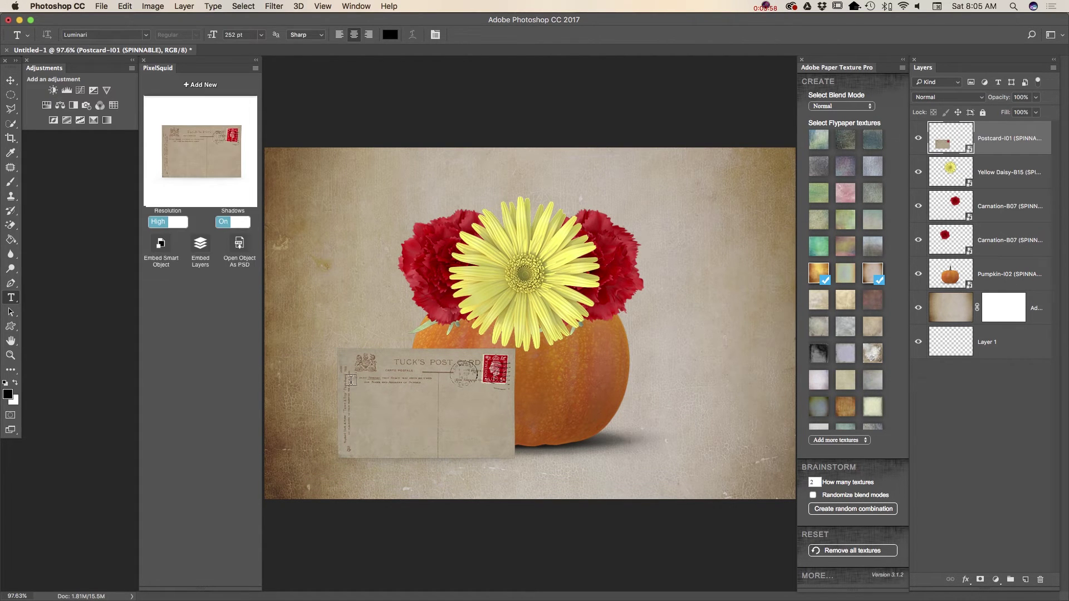
{"action": "left_click_drag", "start_coordinate": [354, 402], "coordinate": [506, 433]}
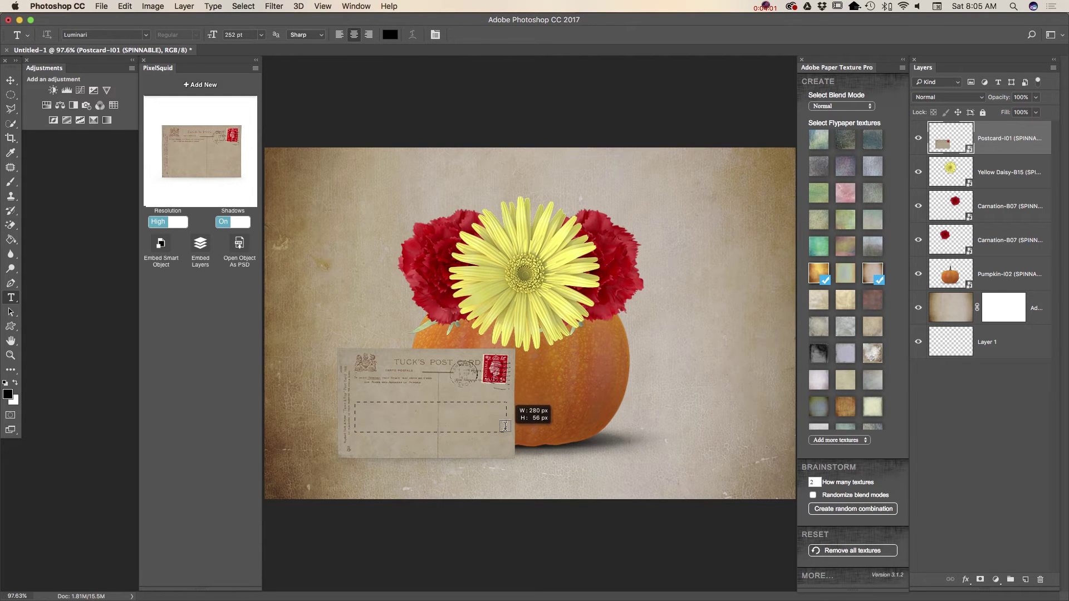
{"action": "left_click", "coordinate": [260, 35]}
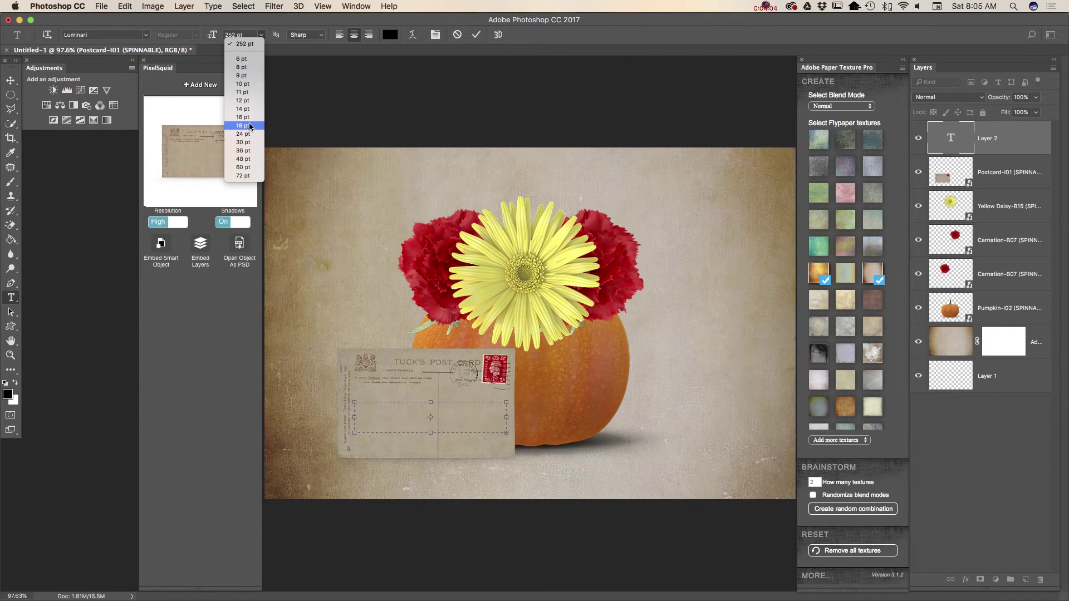
{"action": "left_click", "coordinate": [249, 126]}
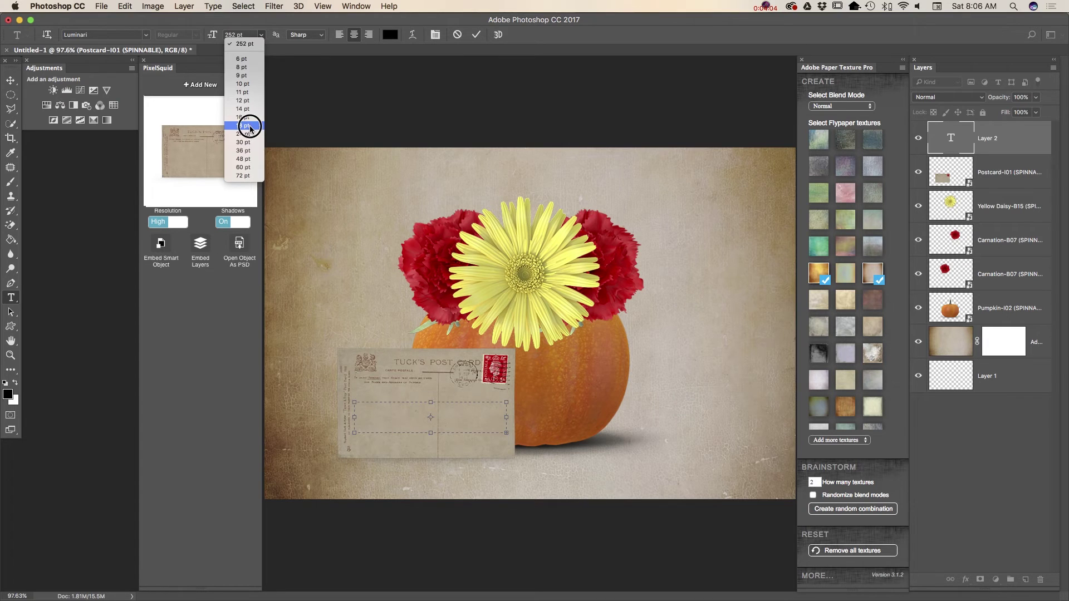
{"action": "left_click", "coordinate": [390, 35]}
{"action": "left_click", "coordinate": [696, 239]}
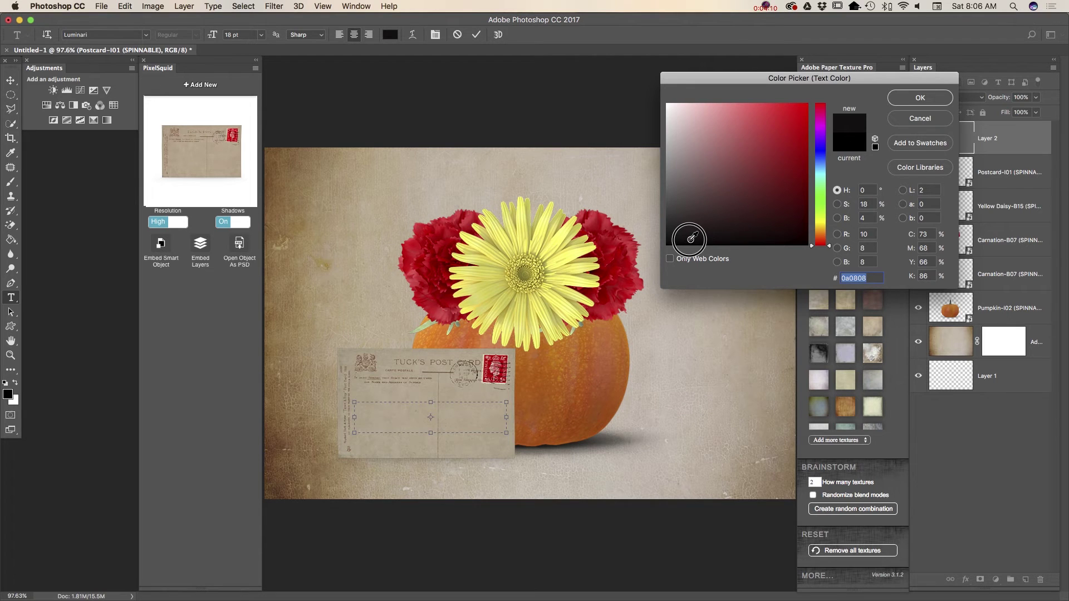
{"action": "left_click", "coordinate": [686, 243]}
{"action": "left_click", "coordinate": [920, 98]}
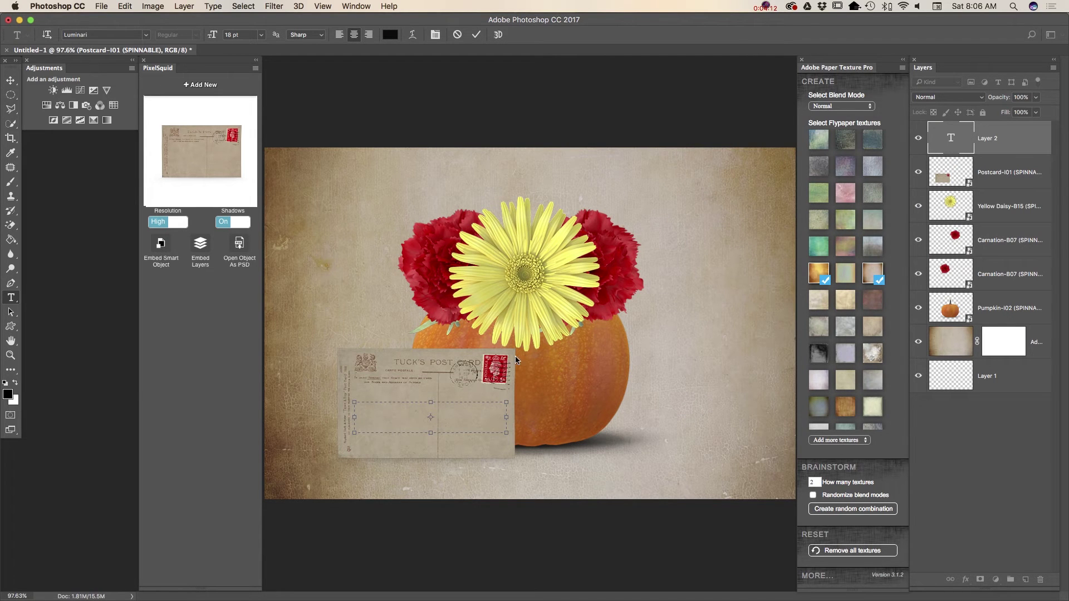
- Type the greeting 'Happy Thanksgiving!' on the postcard
{"action": "type", "text": "Happ"}
{"action": "type", "text": "y Th"}
{"action": "type", "text": "anksgivi"}
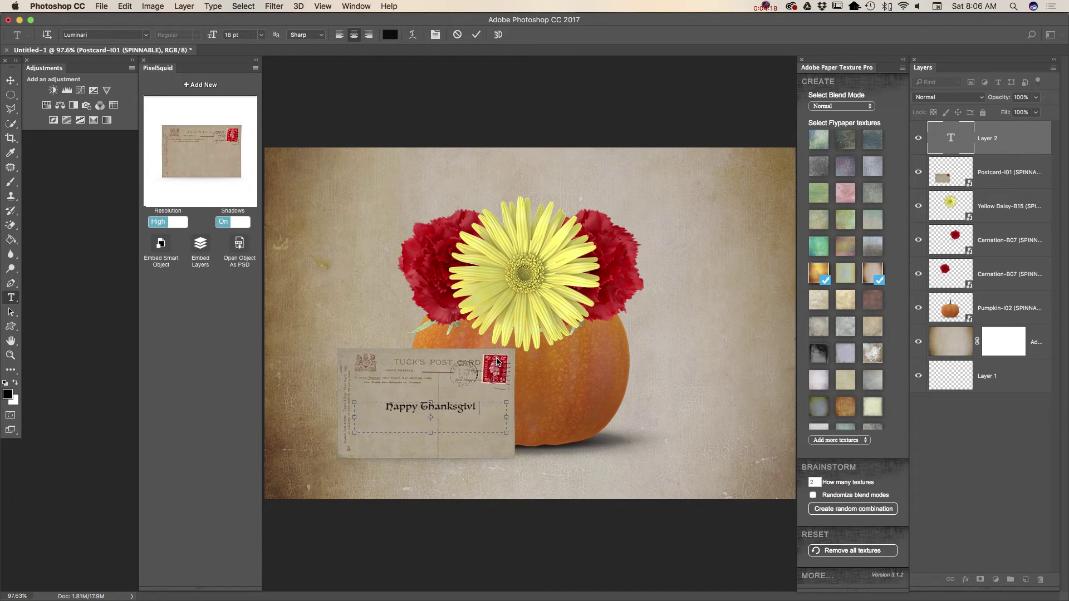
{"action": "type", "text": "n"}
{"action": "key", "text": "BackSpace"}
{"action": "type", "text": "n"}
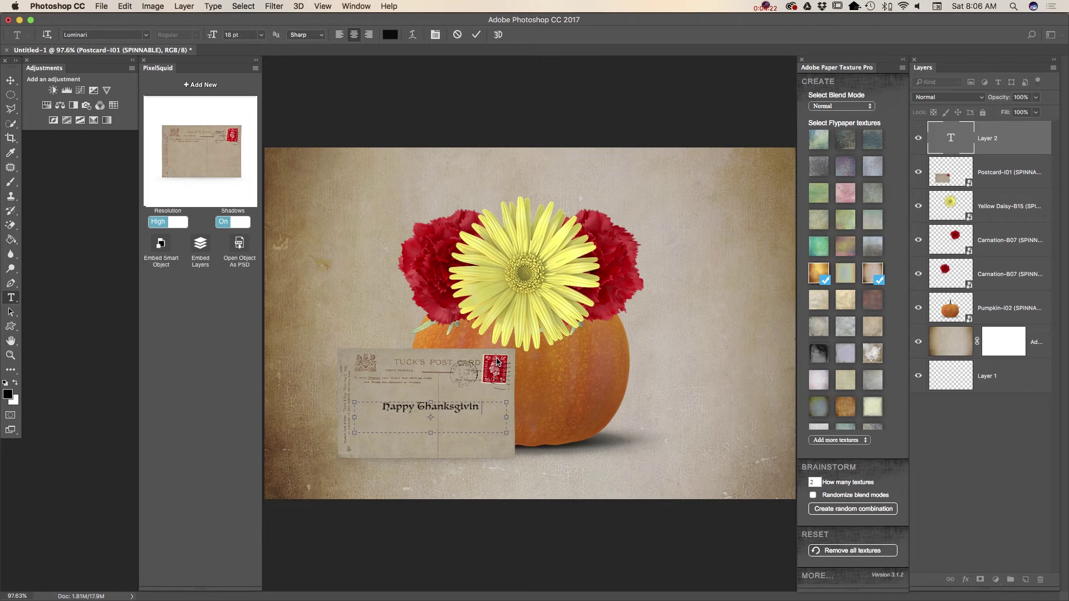
{"action": "type", "text": "g!"}
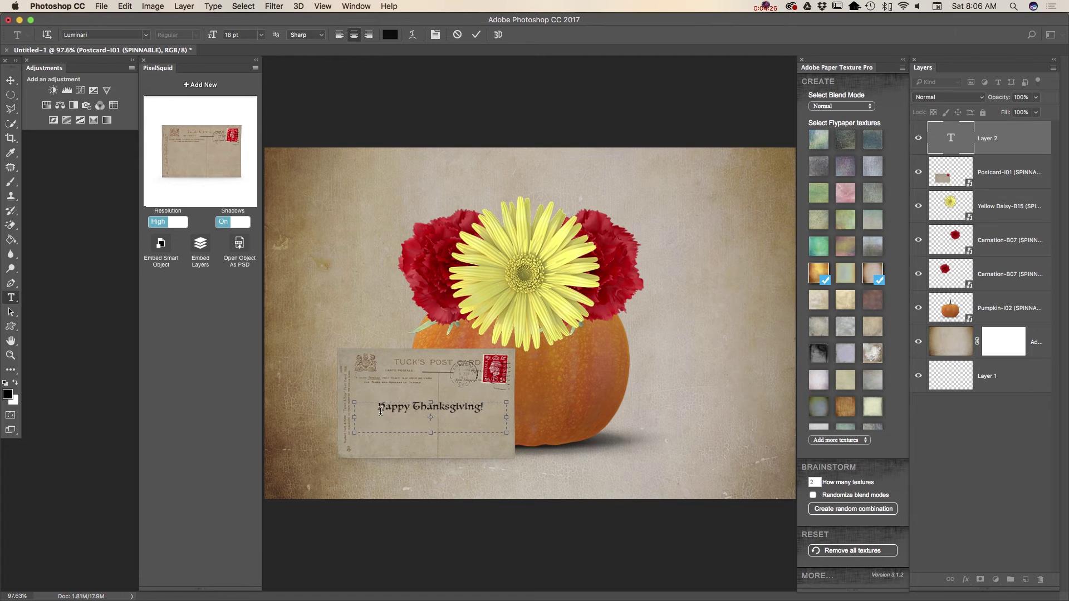
- Commit the greeting and nudge it slightly lower on the postcard
{"action": "left_click", "coordinate": [11, 80]}
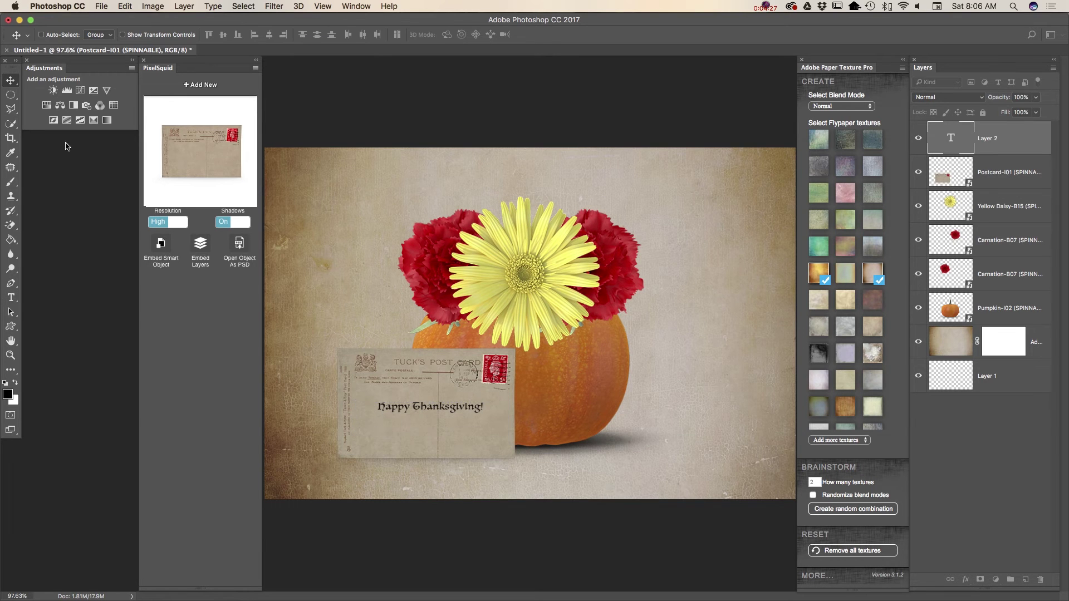
{"action": "left_click", "coordinate": [444, 407]}
{"action": "left_click_drag", "start_coordinate": [444, 406], "coordinate": [444, 411]}
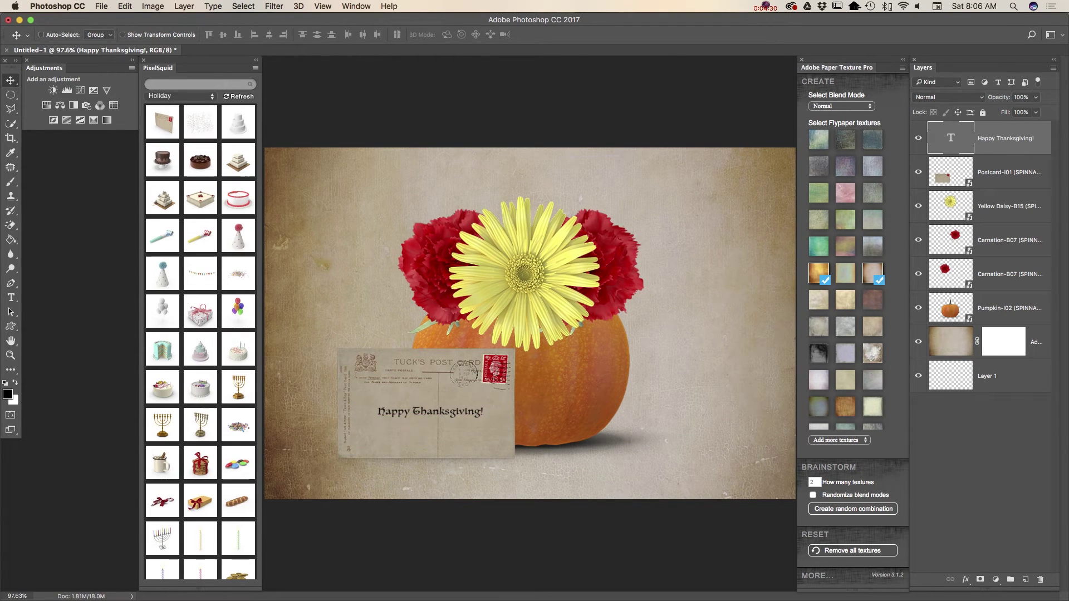
- Change the greeting to Brush Script Std at 26 pt
{"action": "left_click", "coordinate": [17, 297]}
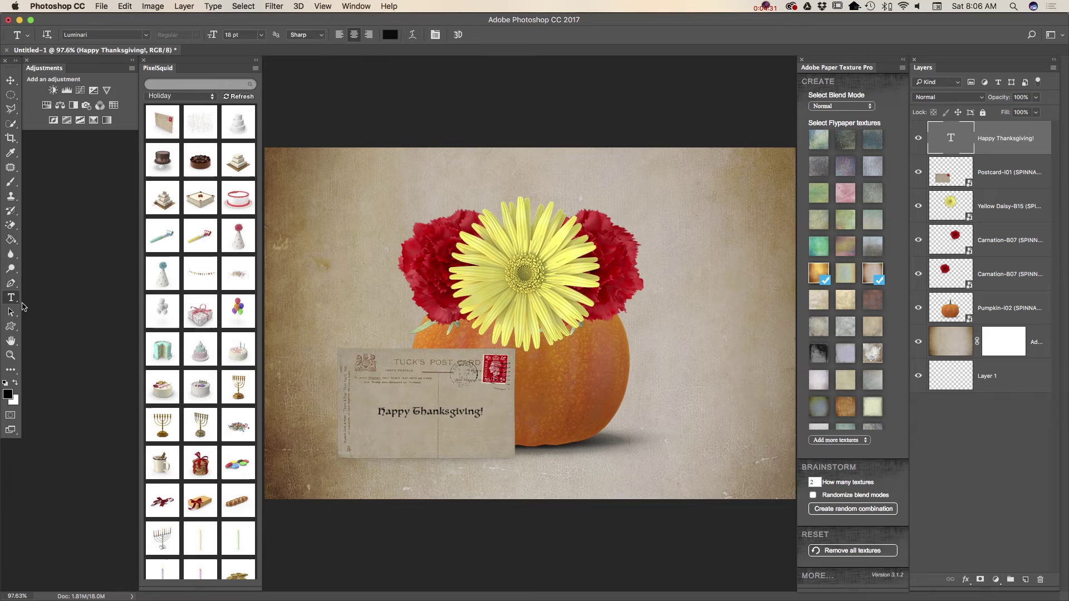
{"action": "left_click", "coordinate": [146, 35]}
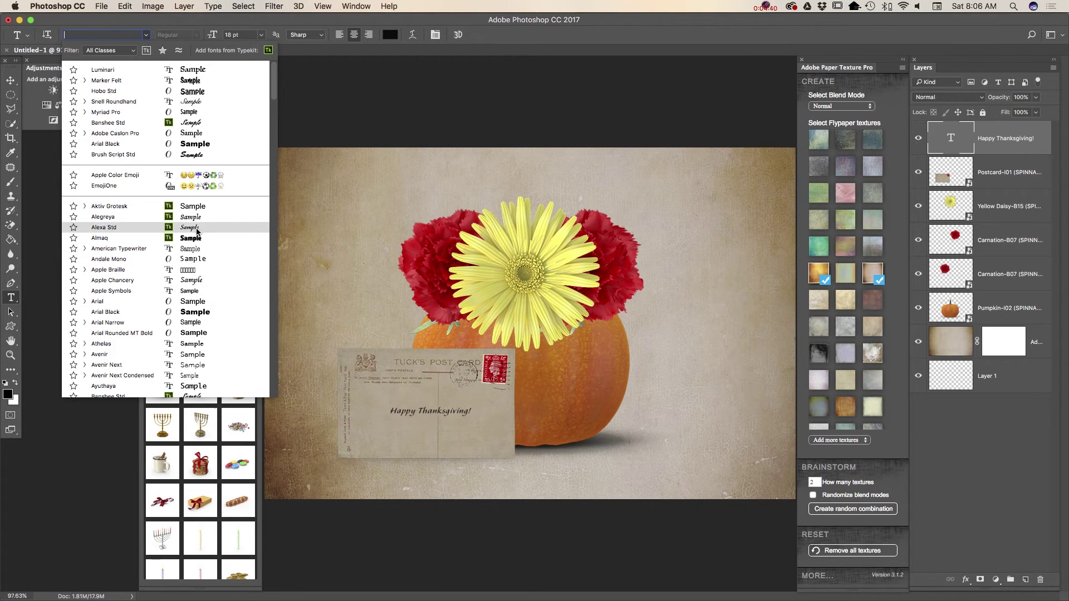
{"action": "left_click", "coordinate": [195, 156]}
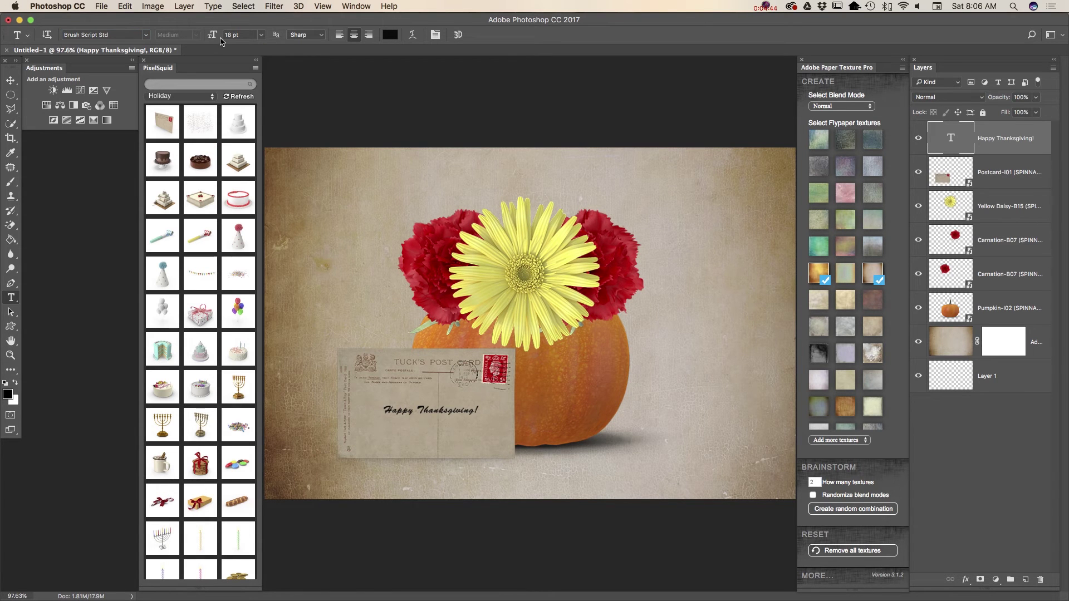
{"action": "left_click_drag", "start_coordinate": [209, 40], "coordinate": [217, 47]}
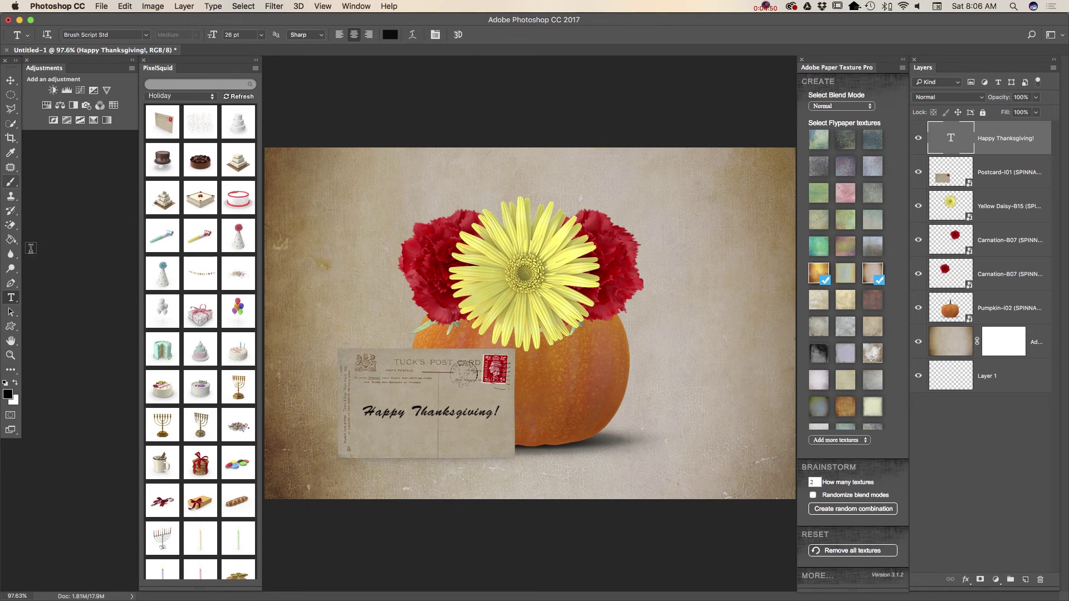
- Rotate the greeting's text box about -5° counter-clockwise
{"action": "left_click", "coordinate": [431, 411]}
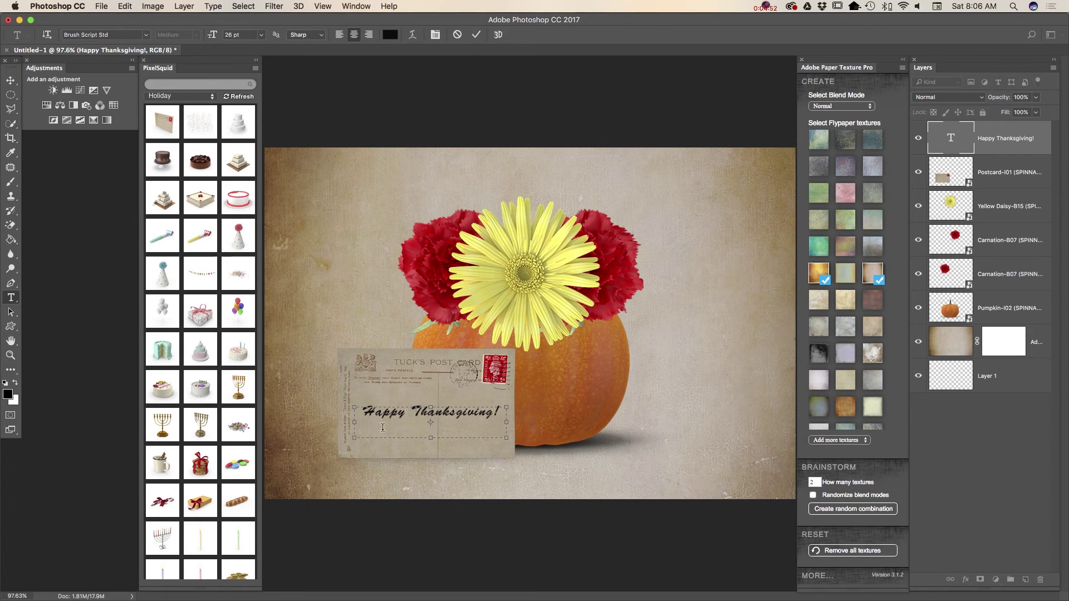
{"action": "left_click_drag", "start_coordinate": [346, 441], "coordinate": [352, 448]}
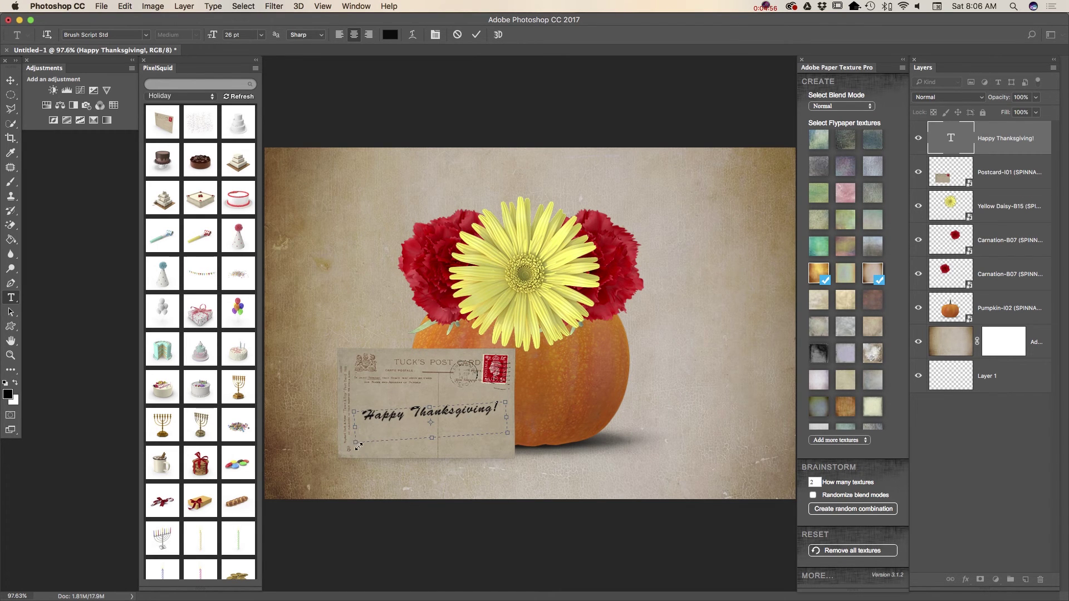
{"action": "left_click_drag", "start_coordinate": [349, 445], "coordinate": [348, 445]}
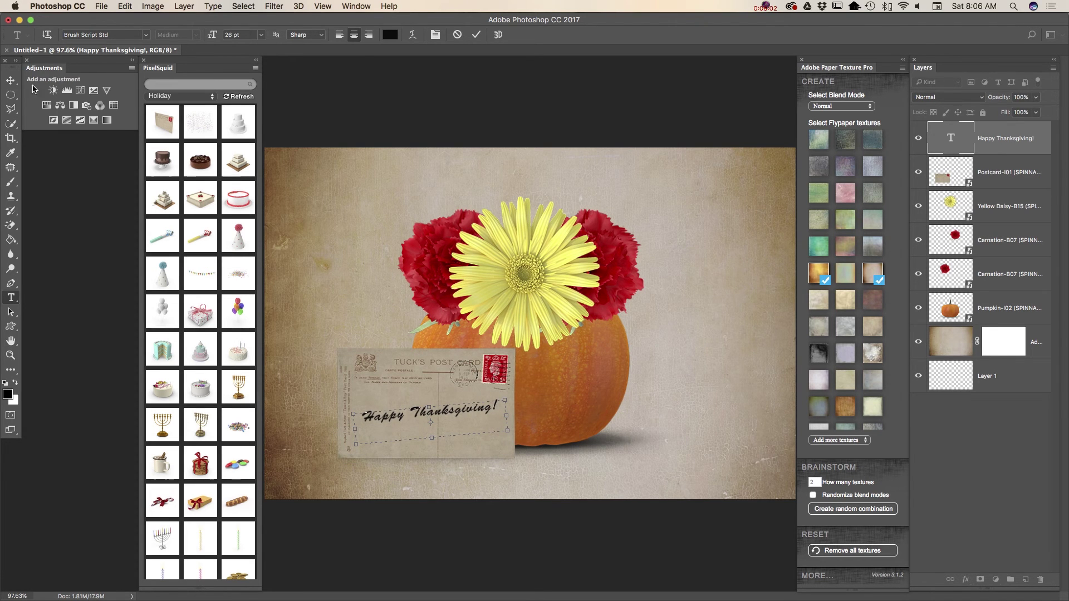
- Set the text colour to a darker red in the Color Picker
{"action": "left_click", "coordinate": [390, 34]}
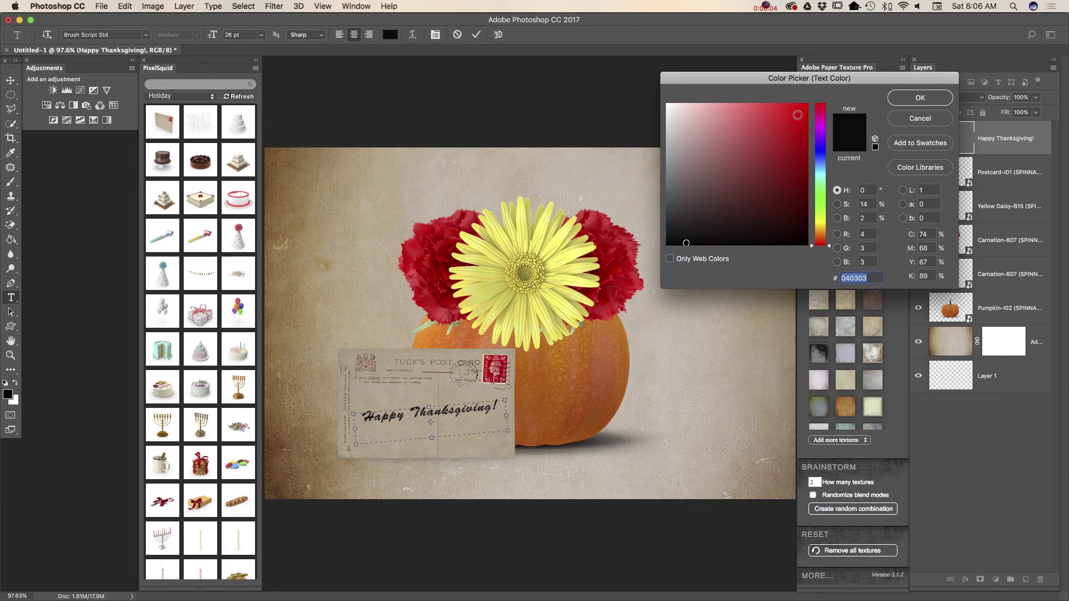
{"action": "left_click", "coordinate": [801, 114]}
{"action": "left_click", "coordinate": [806, 126]}
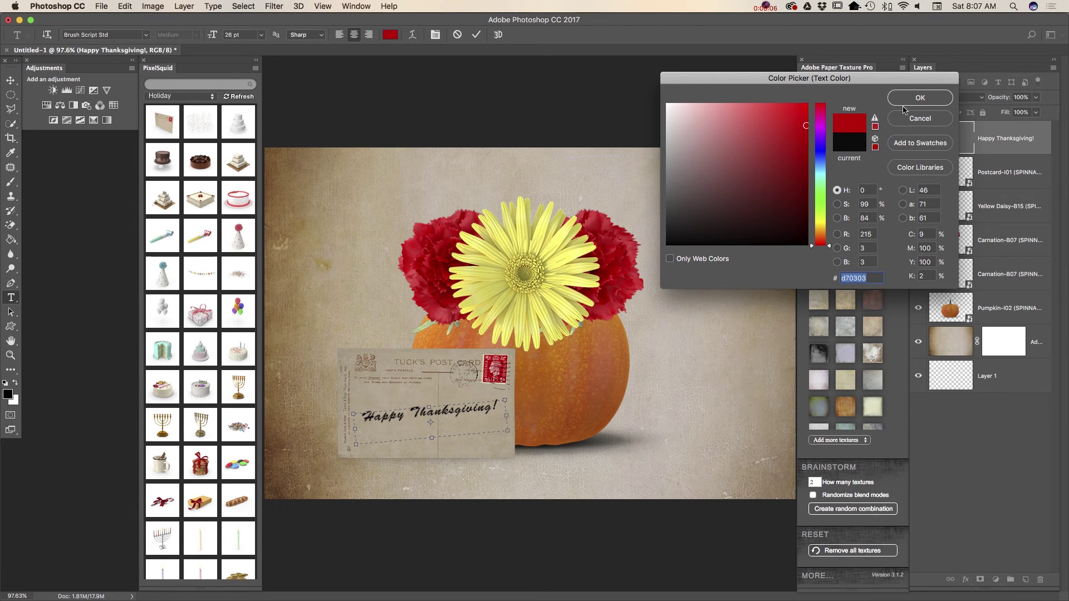
{"action": "left_click", "coordinate": [919, 97]}
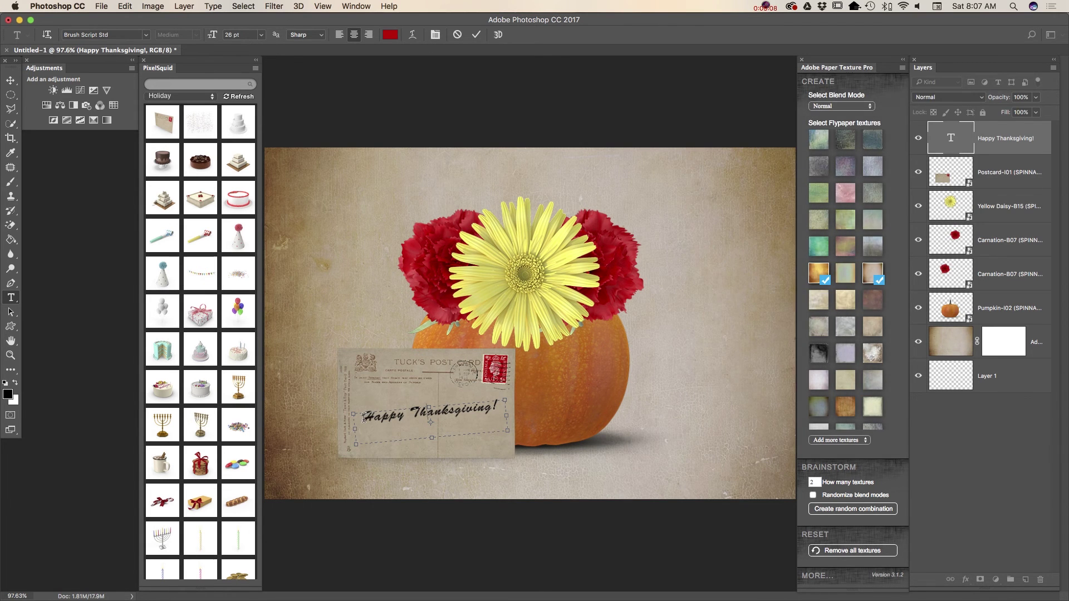
- Select the whole greeting, apply dark red a60808, and commit the text
{"action": "left_click_drag", "start_coordinate": [365, 418], "coordinate": [504, 405]}
{"action": "left_click", "coordinate": [390, 35]}
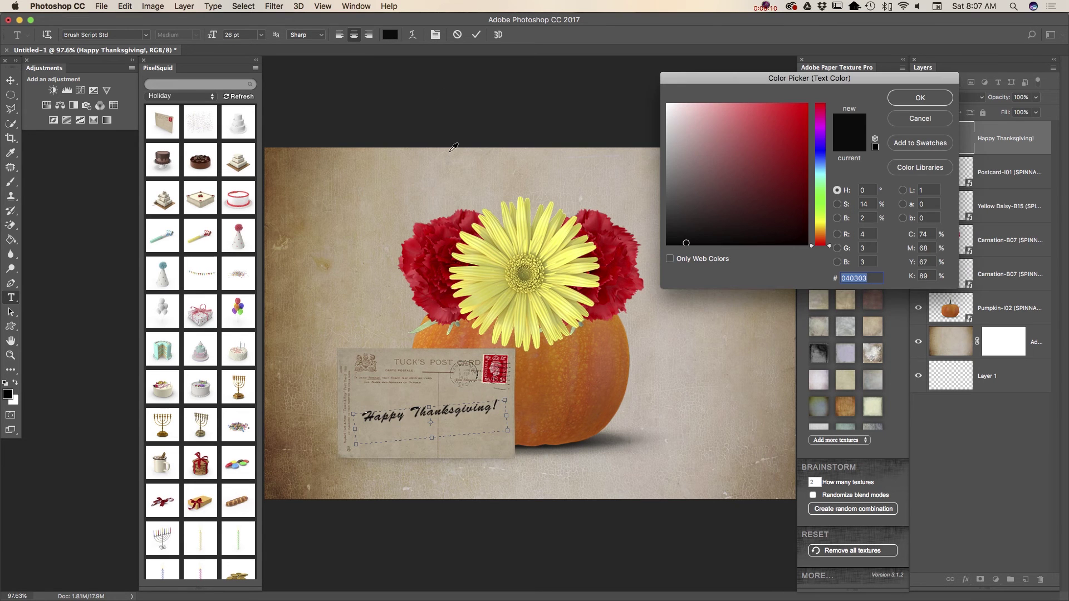
{"action": "left_click", "coordinate": [457, 257]}
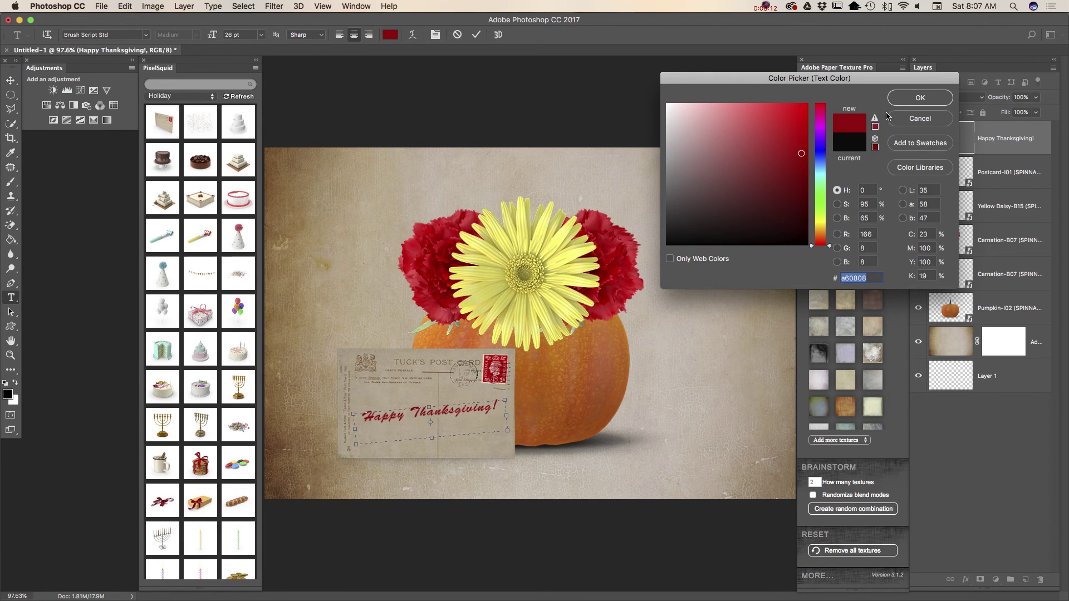
{"action": "left_click", "coordinate": [916, 104]}
{"action": "key", "text": "v"}
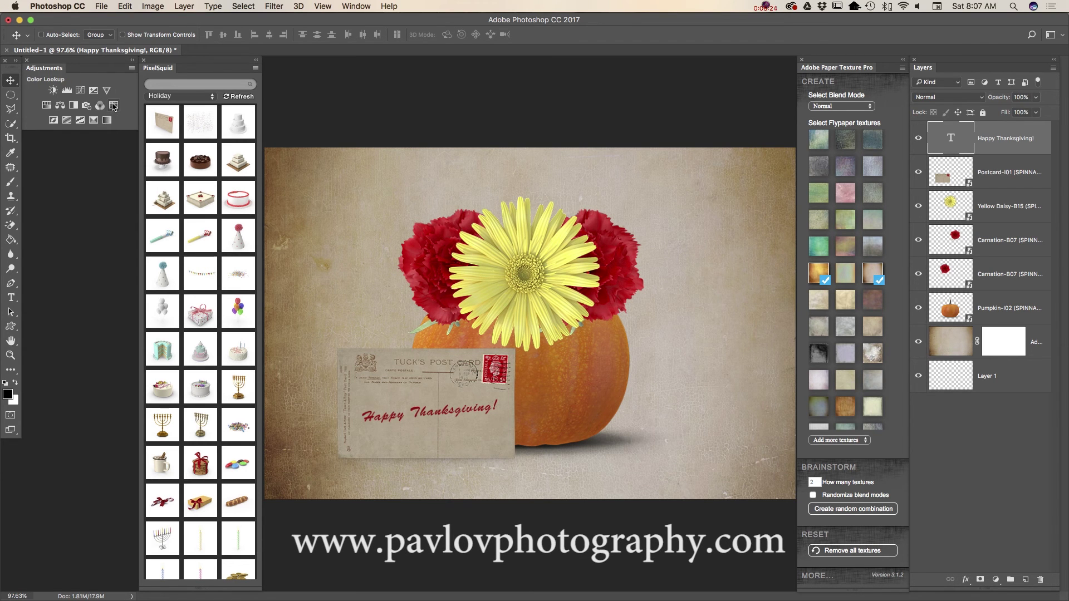
- Add a FallColors.look Color Lookup adjustment and lower its opacity to 58%
{"action": "left_click", "coordinate": [114, 107]}
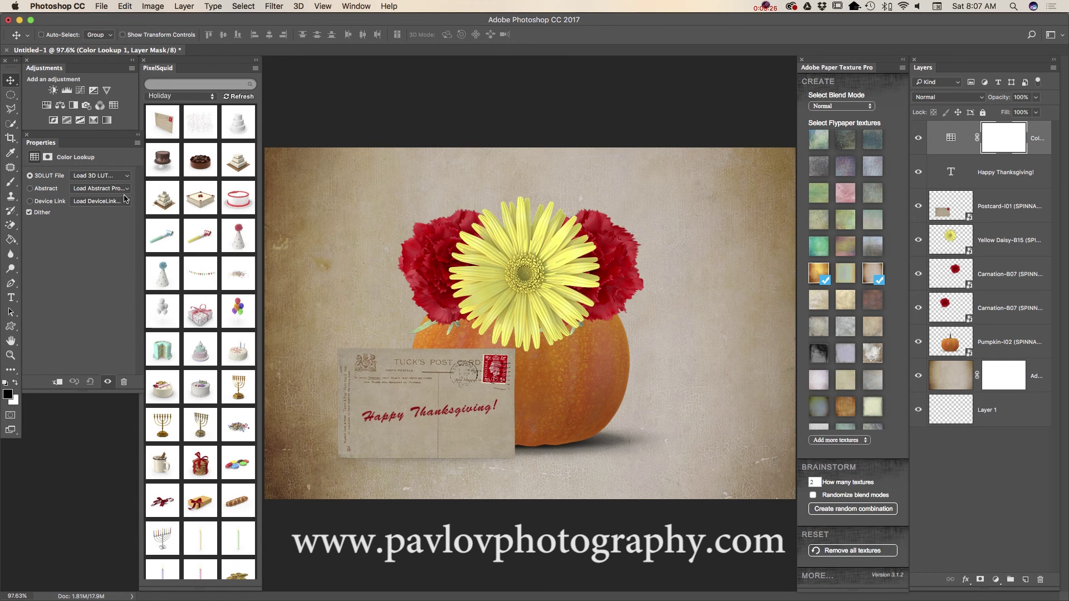
{"action": "left_click", "coordinate": [124, 176]}
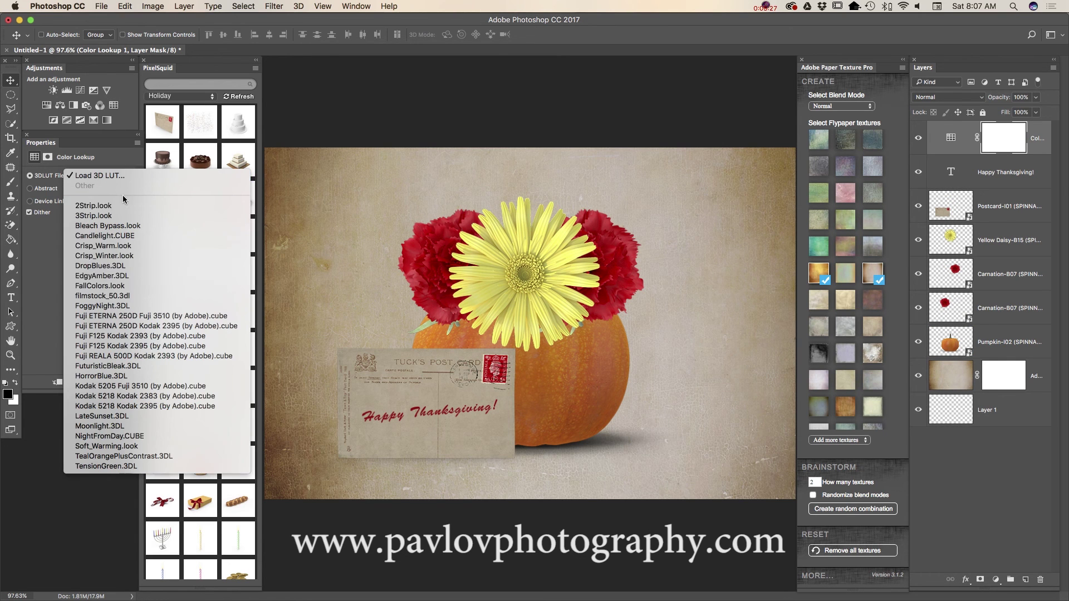
{"action": "left_click", "coordinate": [130, 287]}
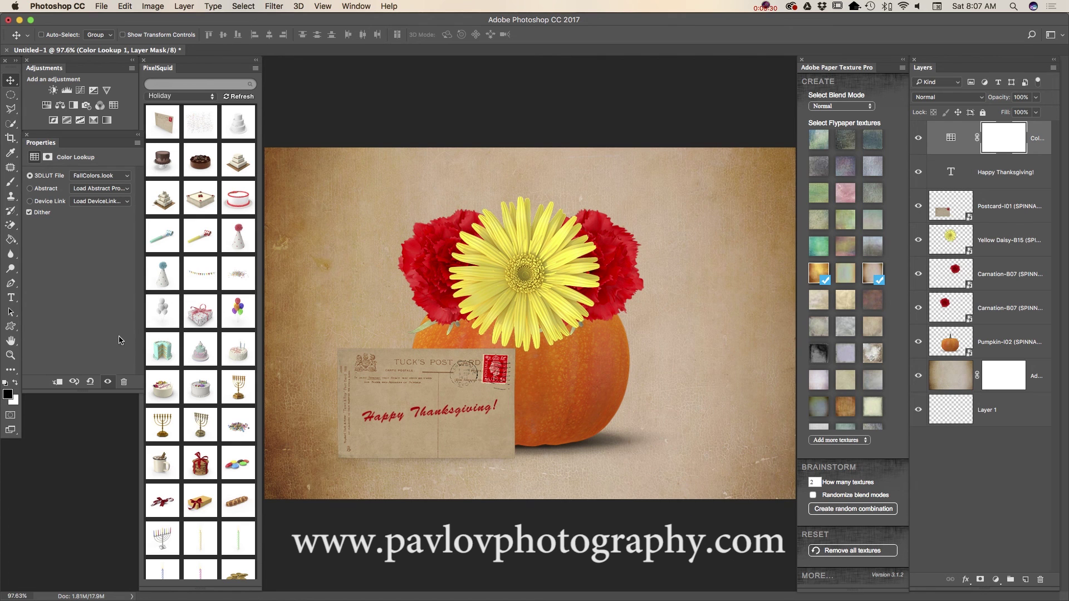
{"action": "left_click", "coordinate": [1037, 101]}
{"action": "left_click_drag", "start_coordinate": [1036, 110], "coordinate": [1013, 114]}
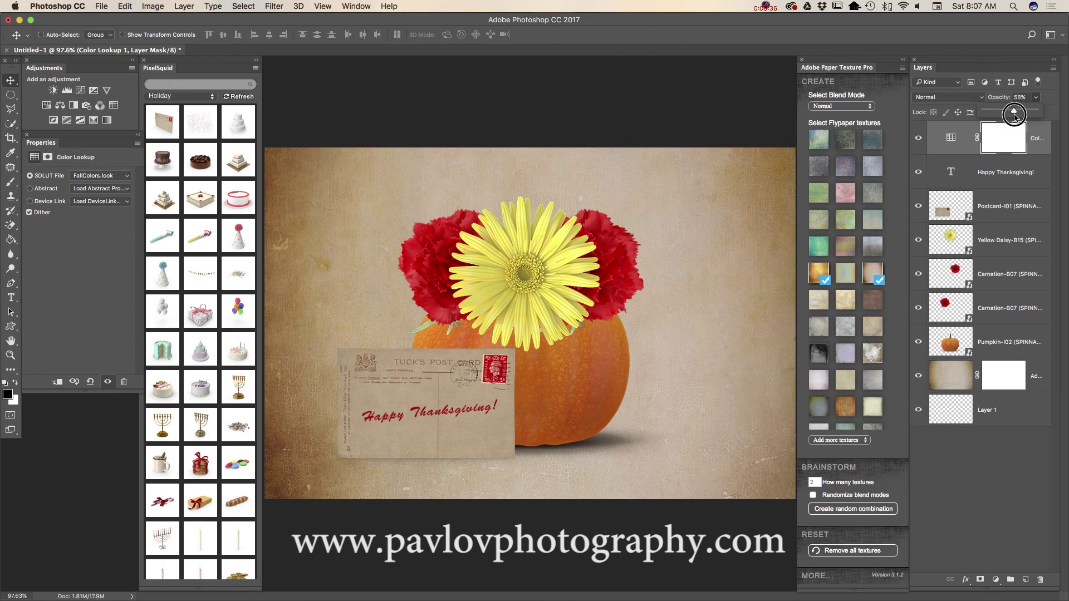